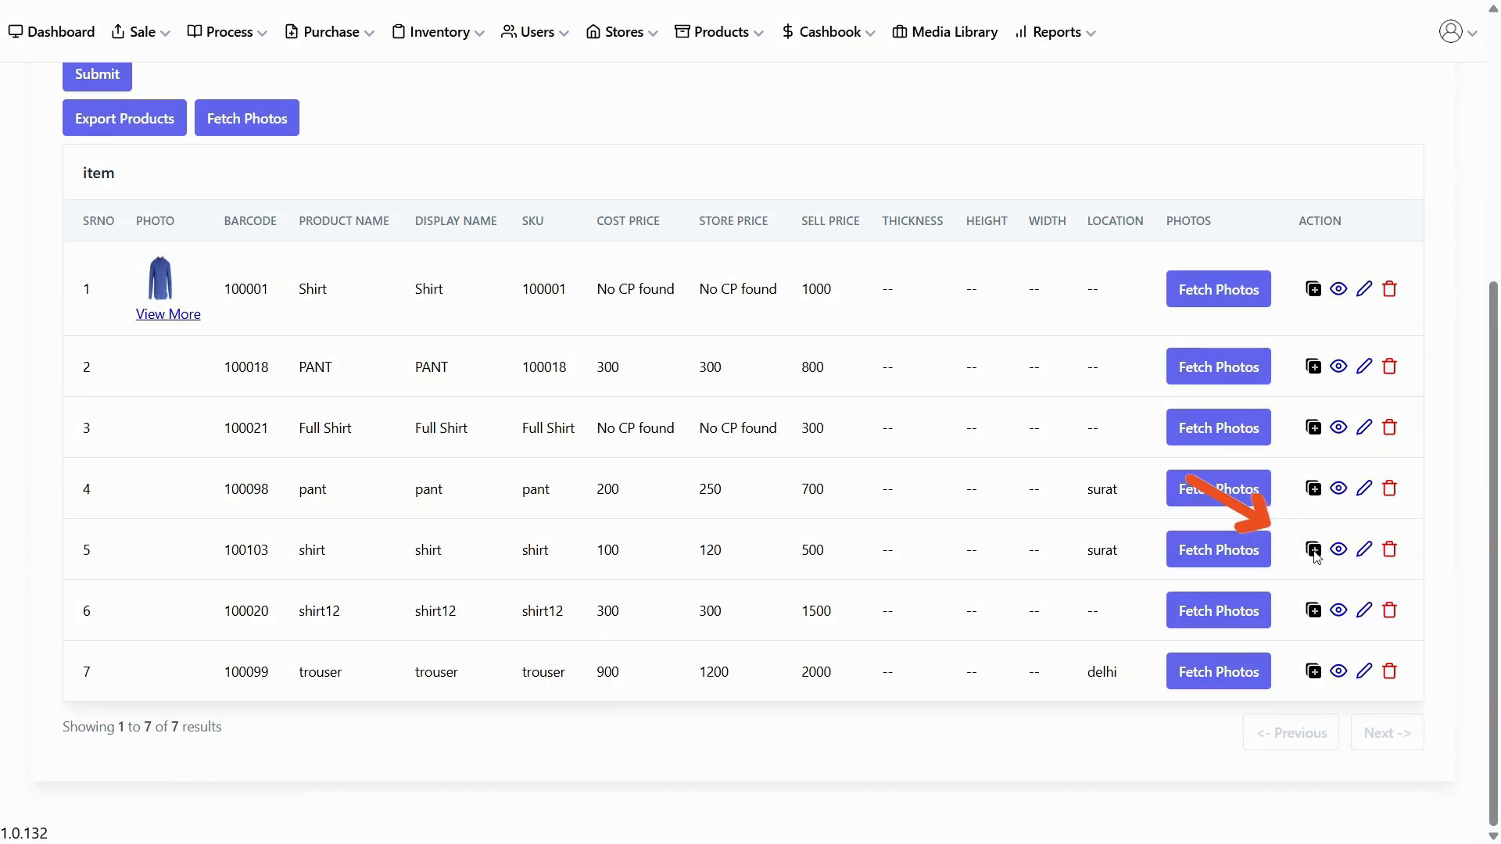
Start a duplicate of the lowercase "shirt" product located in surat and set its product name to kurta.
{"action": "left_click", "coordinate": [1314, 550]}
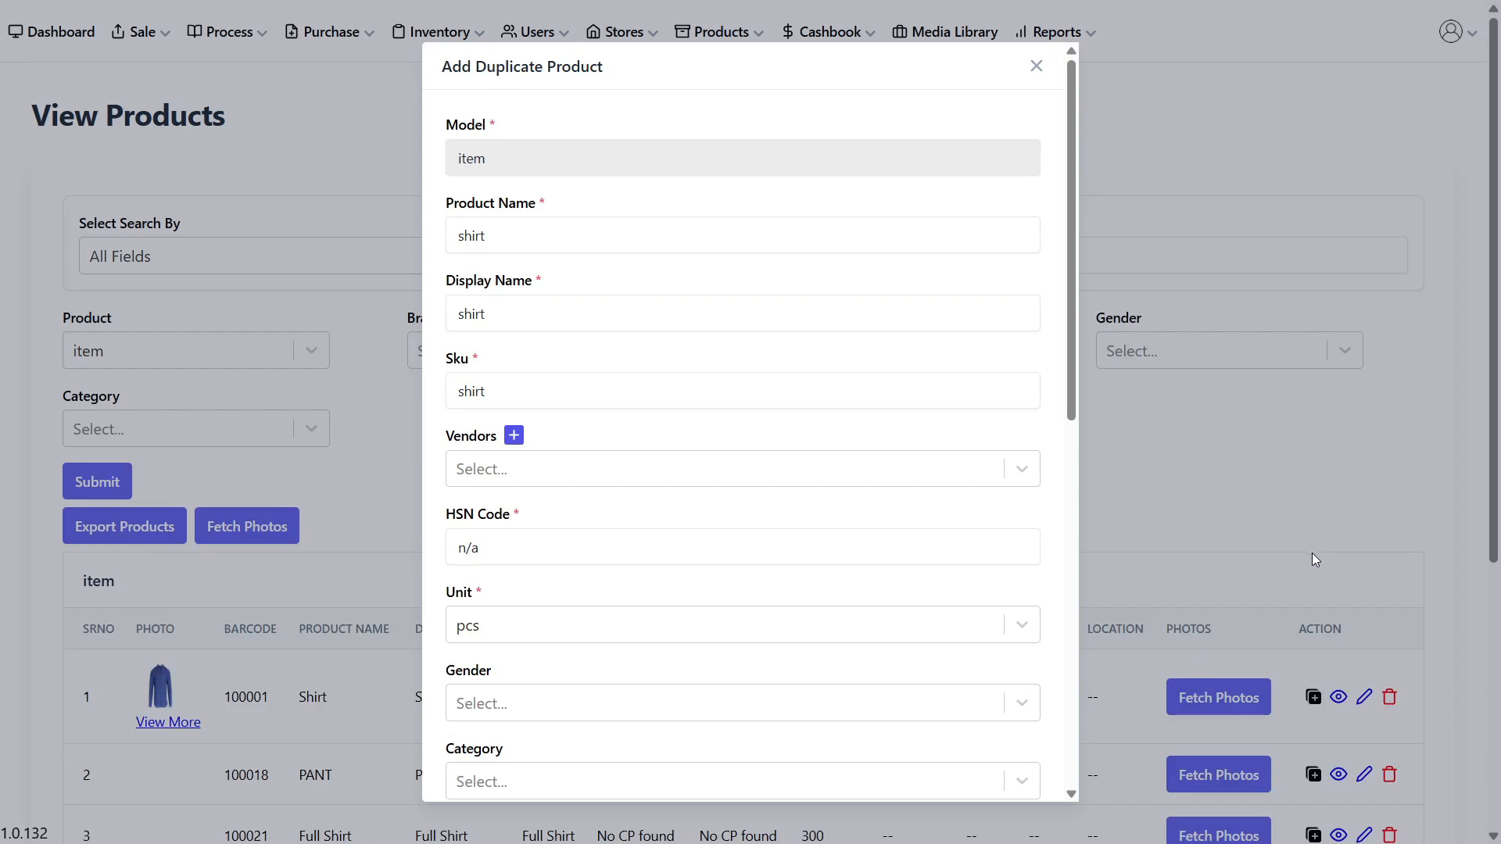
{"action": "mouse_move", "coordinate": [1072, 410]}
{"action": "left_mouse_down"}
{"action": "mouse_move", "coordinate": [1079, 767]}
{"action": "mouse_move", "coordinate": [1064, 387]}
{"action": "left_mouse_up"}
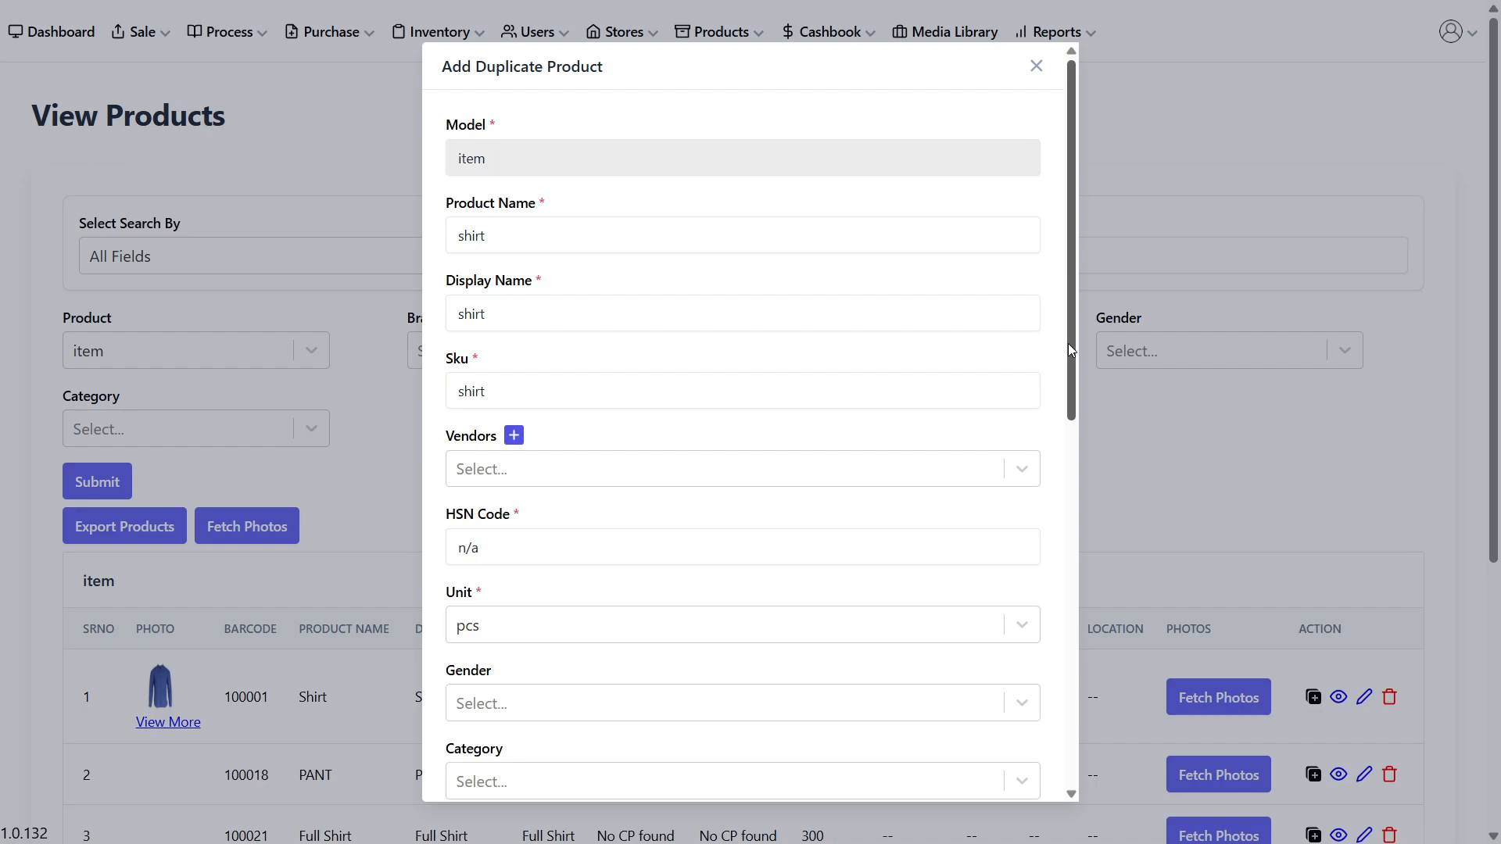
{"action": "left_click", "coordinate": [855, 240]}
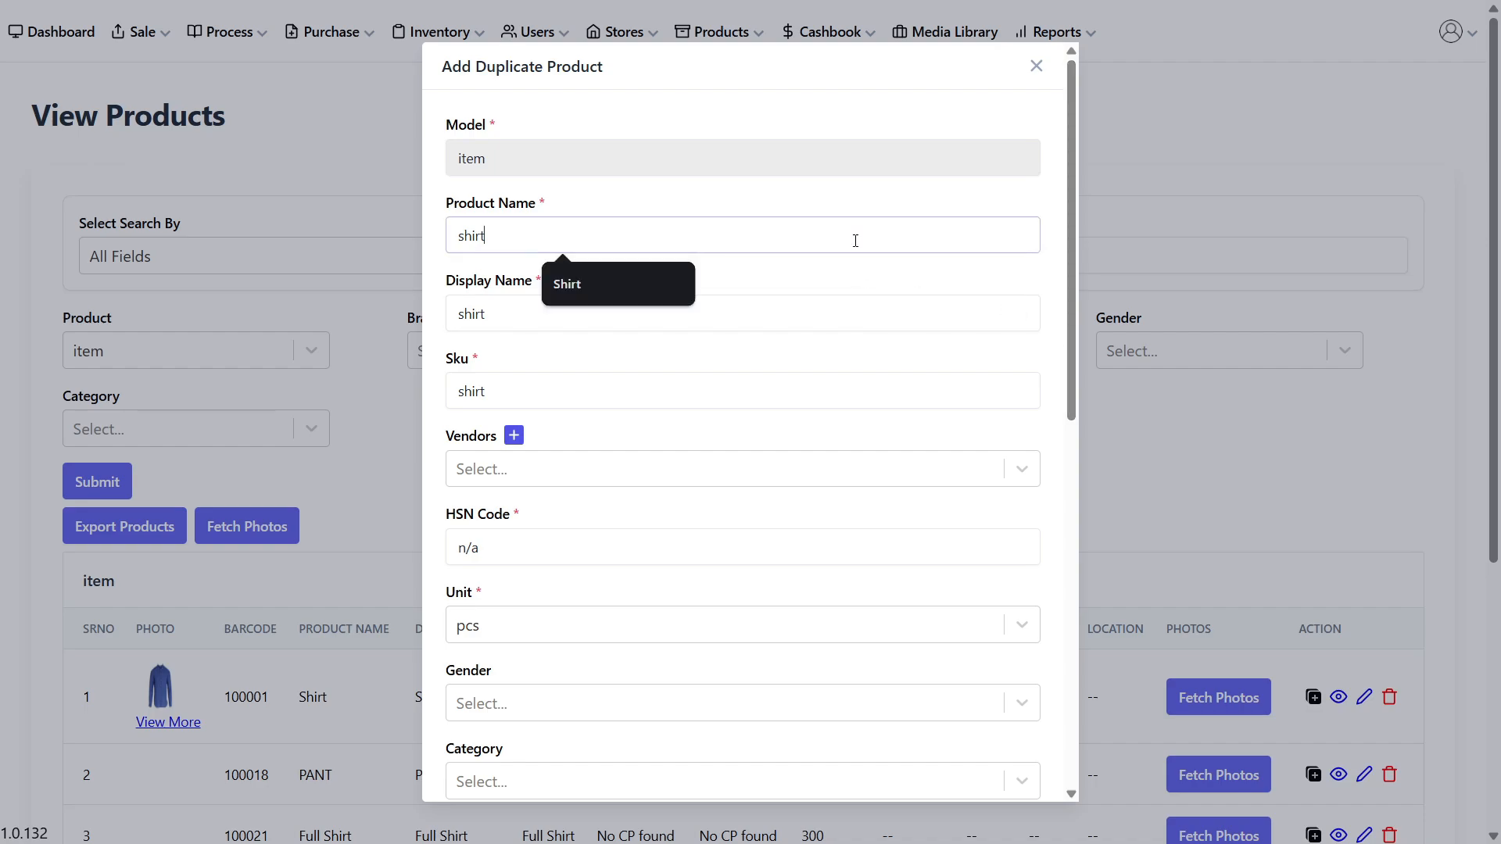
{"action": "key", "text": "BackSpace"}
{"action": "key", "text": "BackSpace"}
{"action": "key", "text": "BackSpace"}
{"action": "key", "text": "BackSpace"}
{"action": "key", "text": "BackSpace"}
{"action": "type", "text": "k"}
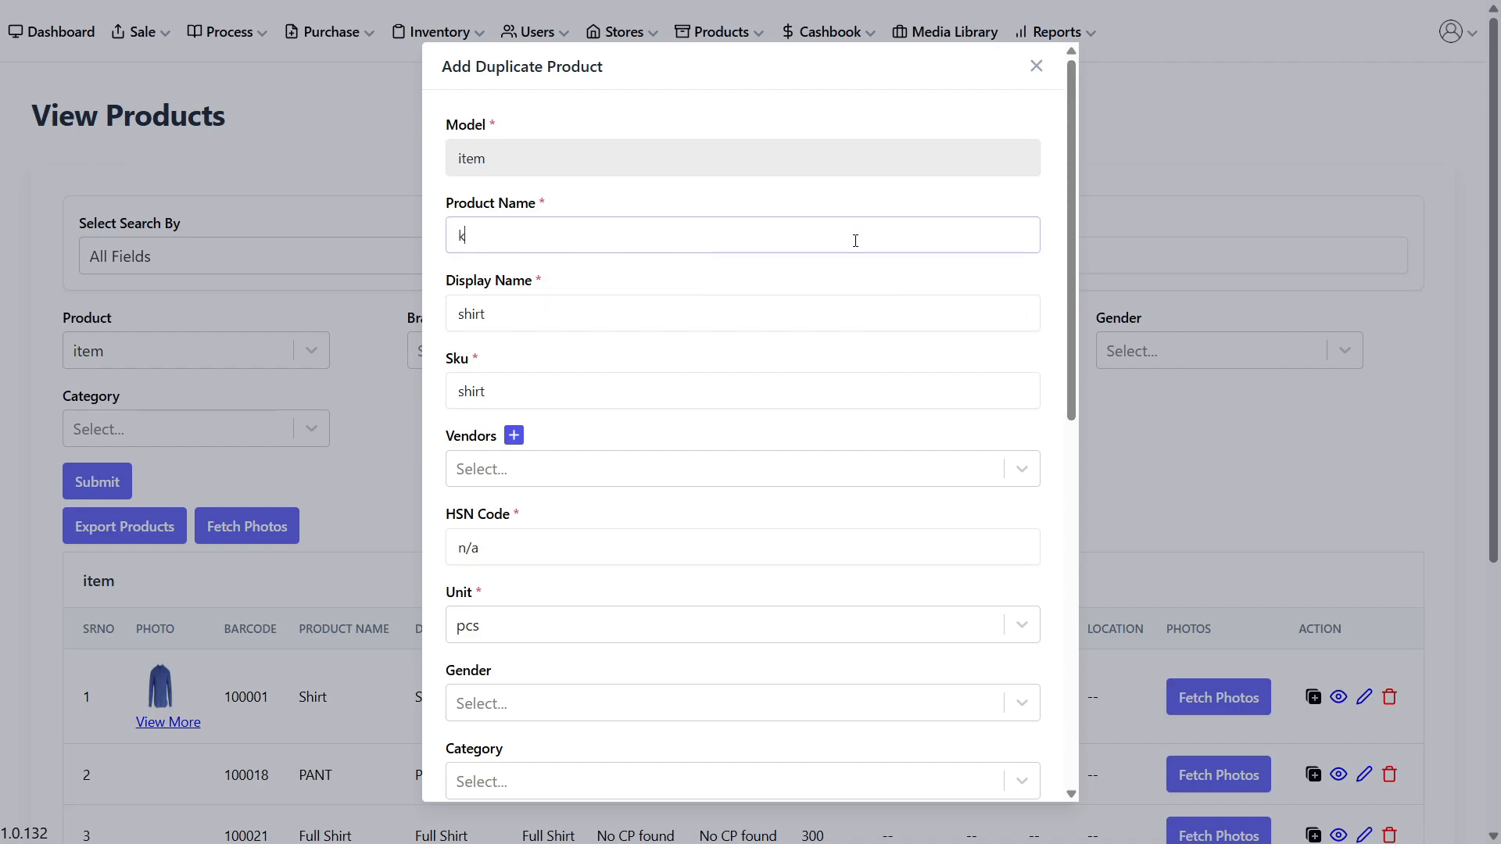
{"action": "type", "text": "urta"}
Change the duplicate product's display name to kurta.
{"action": "left_click", "coordinate": [753, 319]}
{"action": "key", "text": "BackSpace"}
{"action": "key", "text": "BackSpace"}
{"action": "key", "text": "BackSpace"}
{"action": "key", "text": "BackSpace"}
{"action": "key", "text": "BackSpace"}
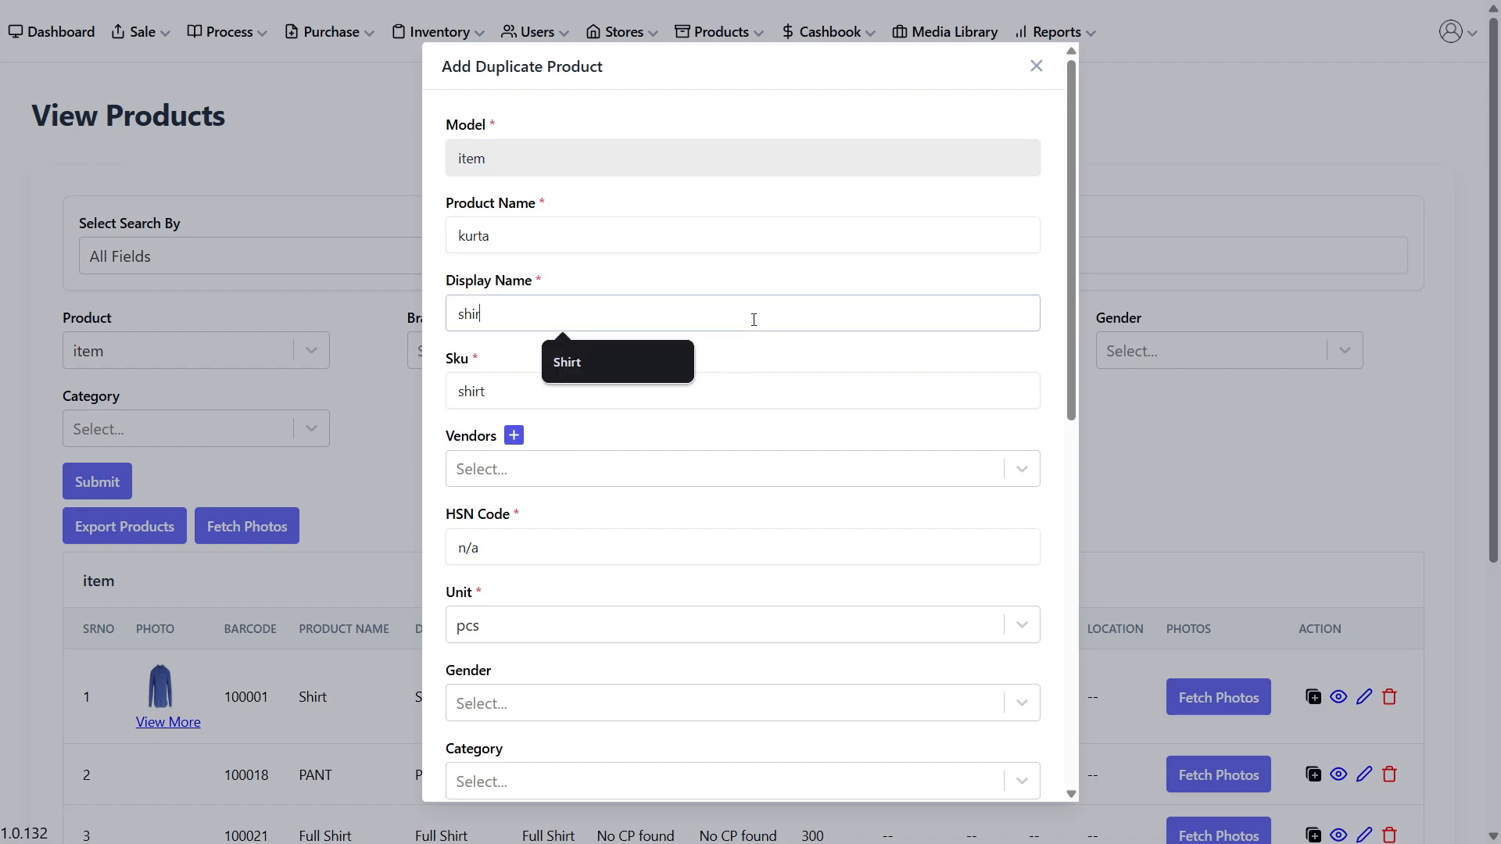
{"action": "type", "text": "kurta"}
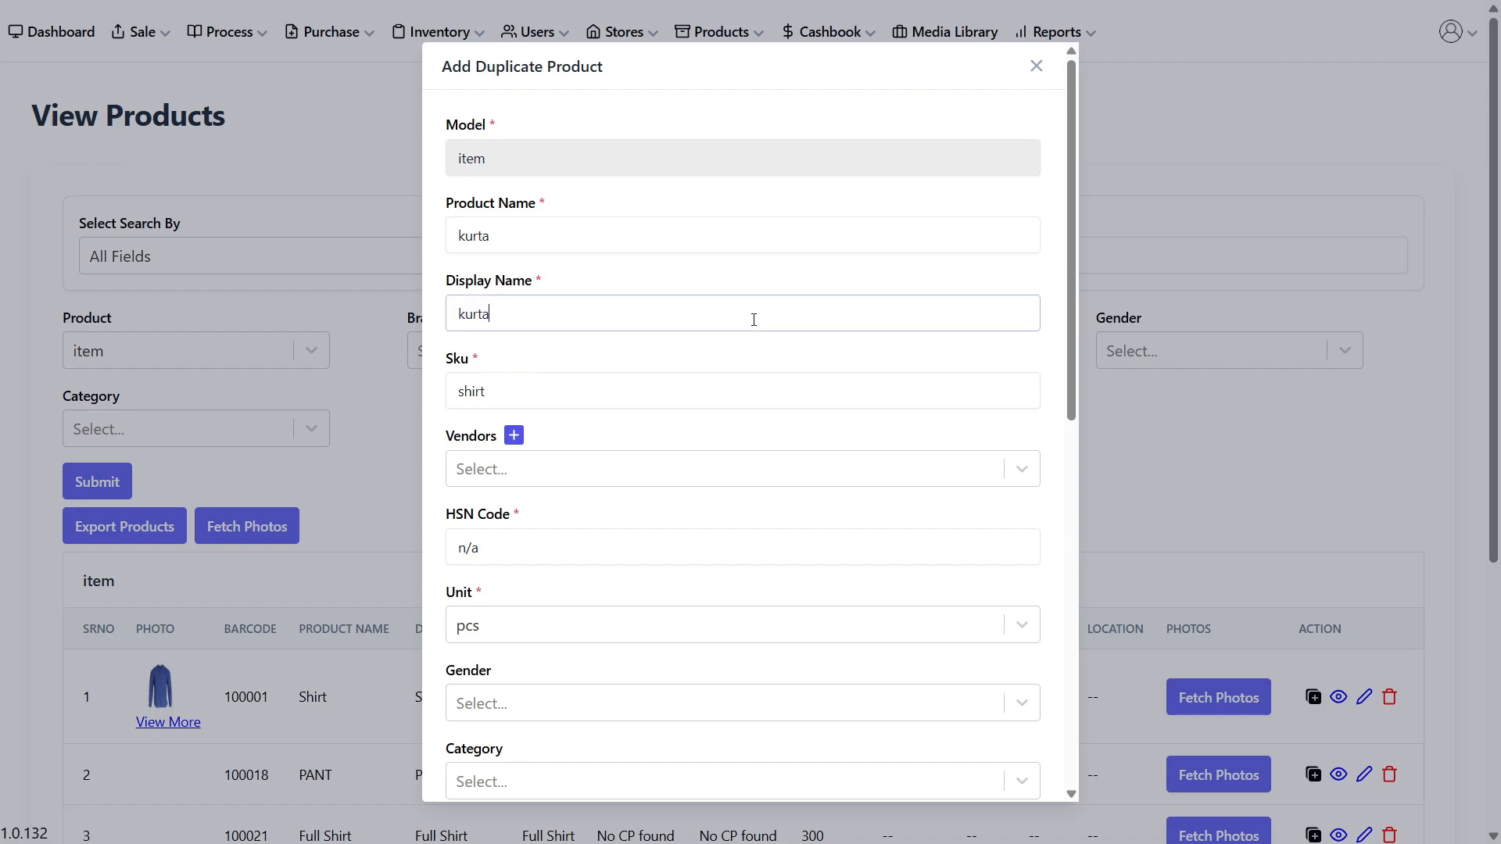
Replace the duplicate product's SKU with kurta.
{"action": "left_click", "coordinate": [794, 392]}
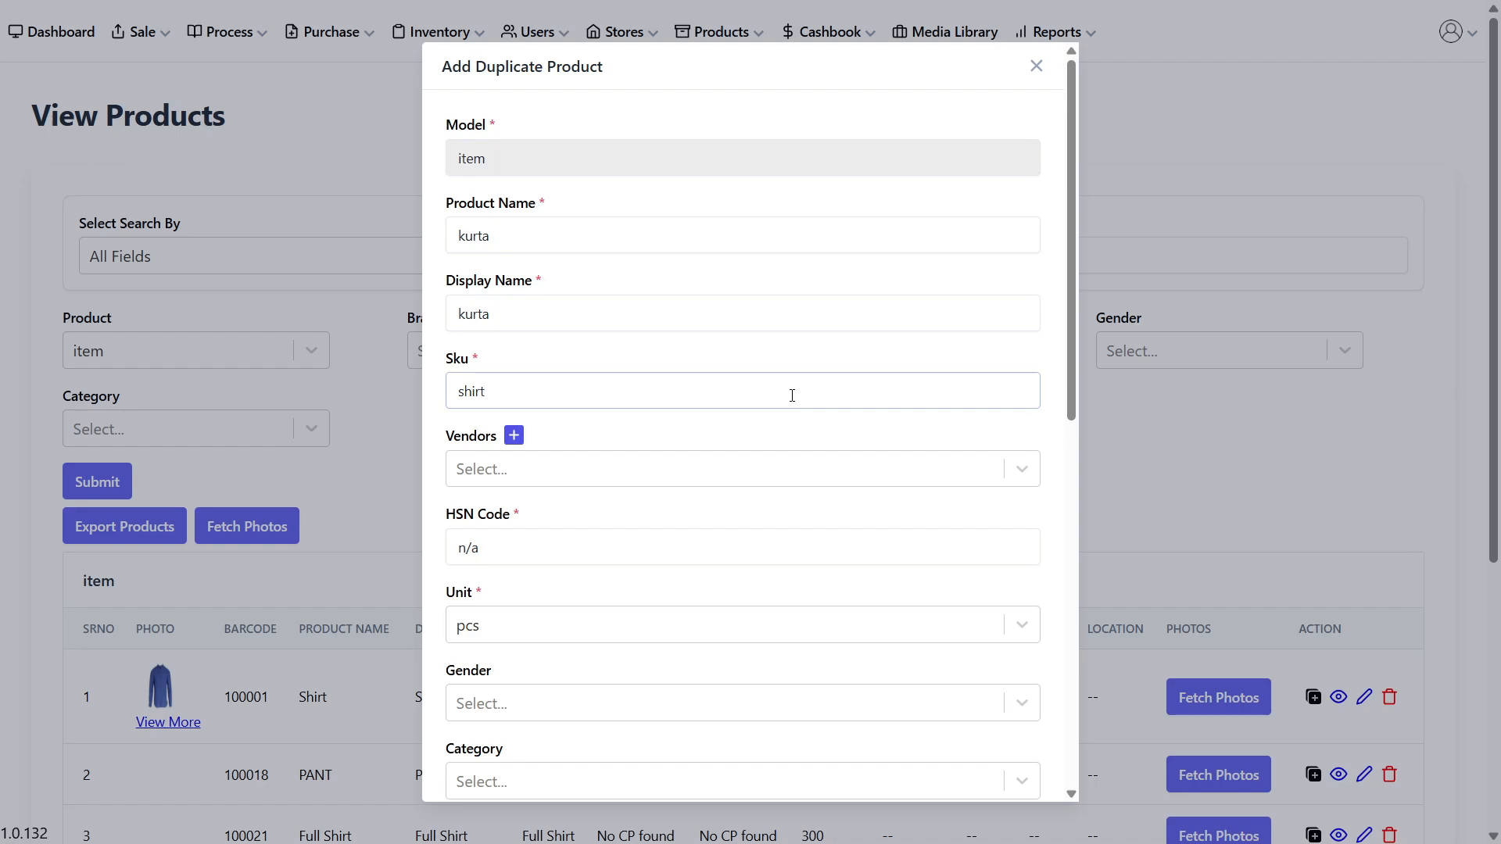
{"action": "key", "text": "BackSpace"}
{"action": "key", "text": "BackSpace"}
{"action": "key", "text": "BackSpace"}
{"action": "key", "text": "BackSpace"}
{"action": "type", "text": "kurta"}
Set the kurta product's cost price to 700.
{"action": "left_click_drag", "start_coordinate": [1071, 356], "coordinate": [1053, 662]}
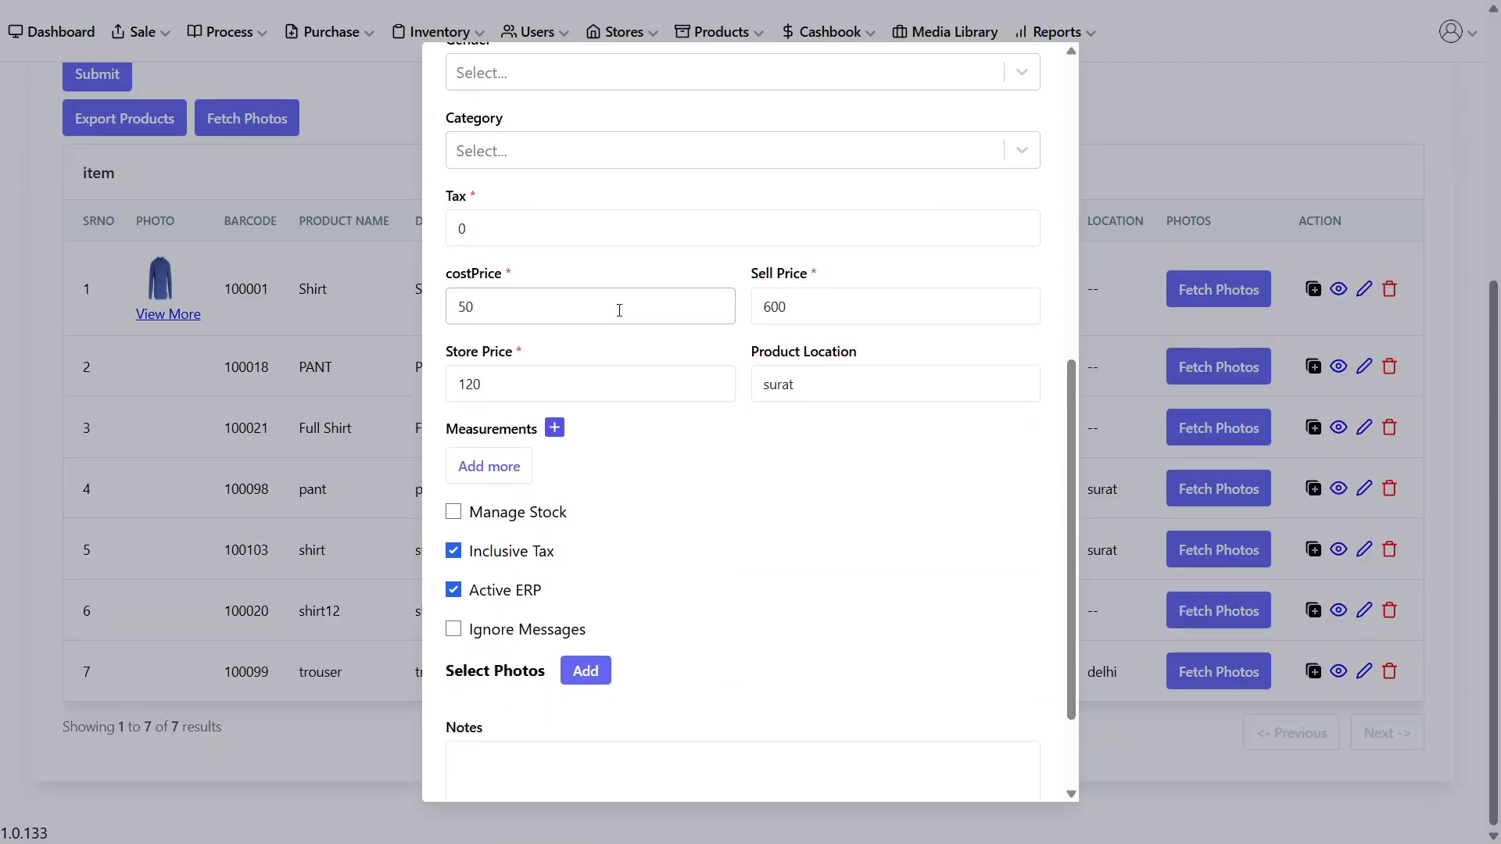
{"action": "key", "text": "BackSpace"}
{"action": "key", "text": "BackSpace"}
{"action": "type", "text": "700"}
Set the kurta product's sell price to 1200 and submit the duplicate product.
{"action": "left_click", "coordinate": [833, 306]}
{"action": "key", "text": "BackSpace"}
{"action": "key", "text": "BackSpace"}
{"action": "key", "text": "BackSpace"}
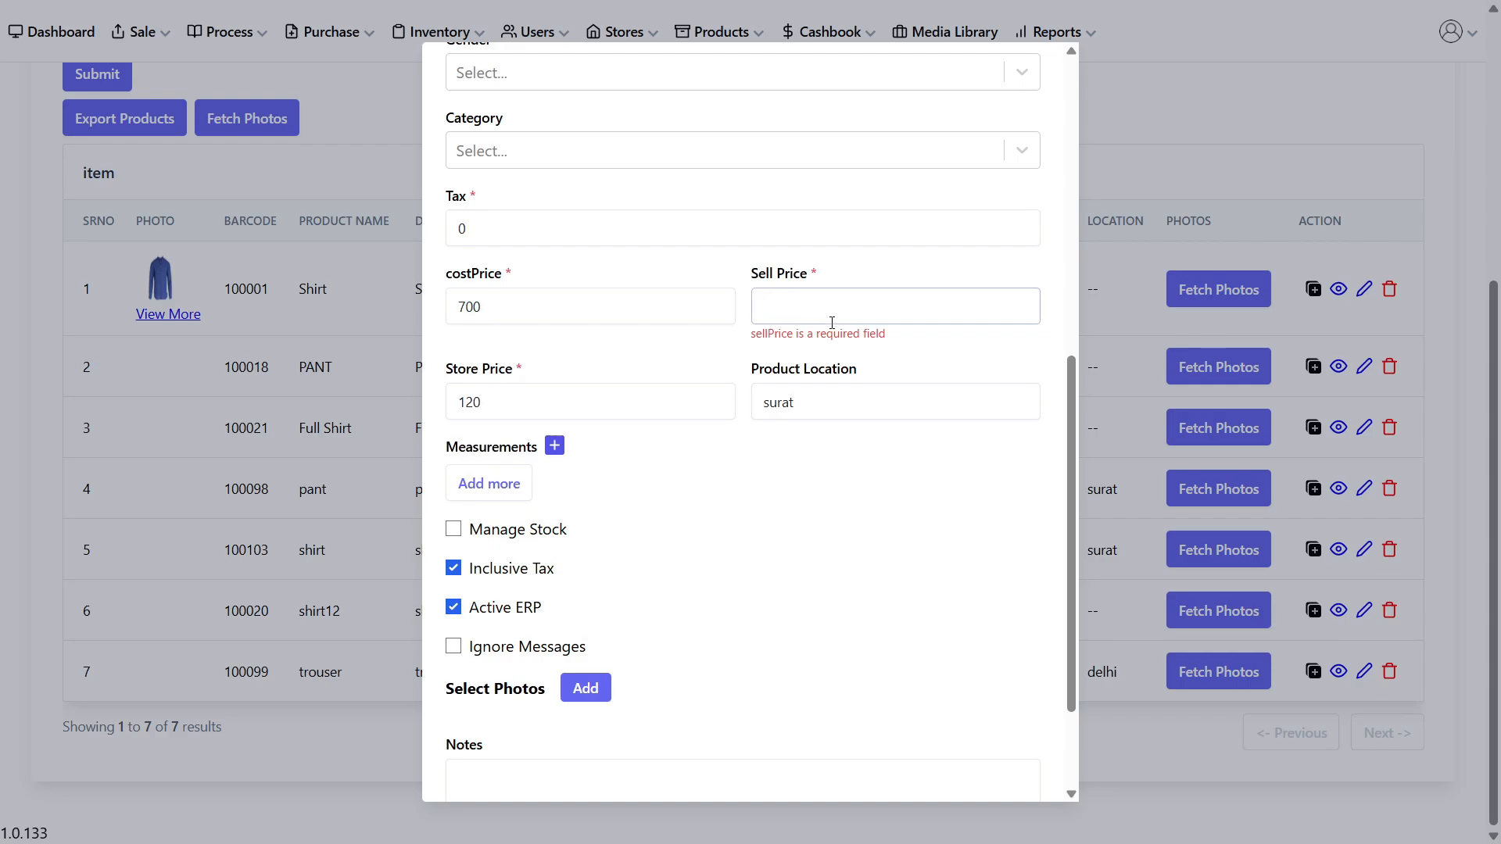
{"action": "type", "text": "1200"}
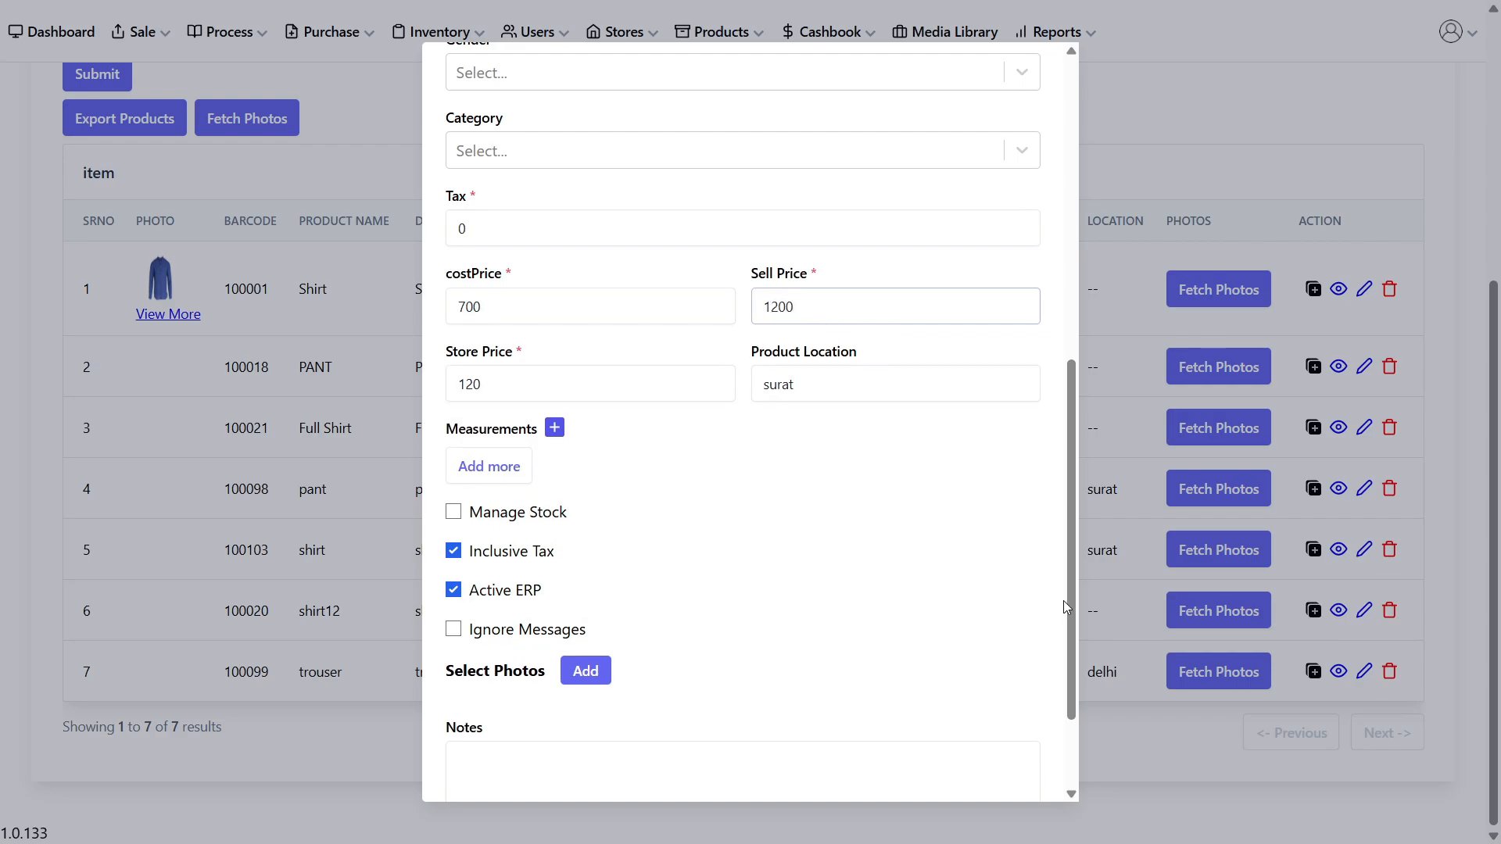
{"action": "scroll", "coordinate": [1064, 601], "scroll_direction": "down", "scroll_amount": 3}
{"action": "left_click", "coordinate": [501, 760]}
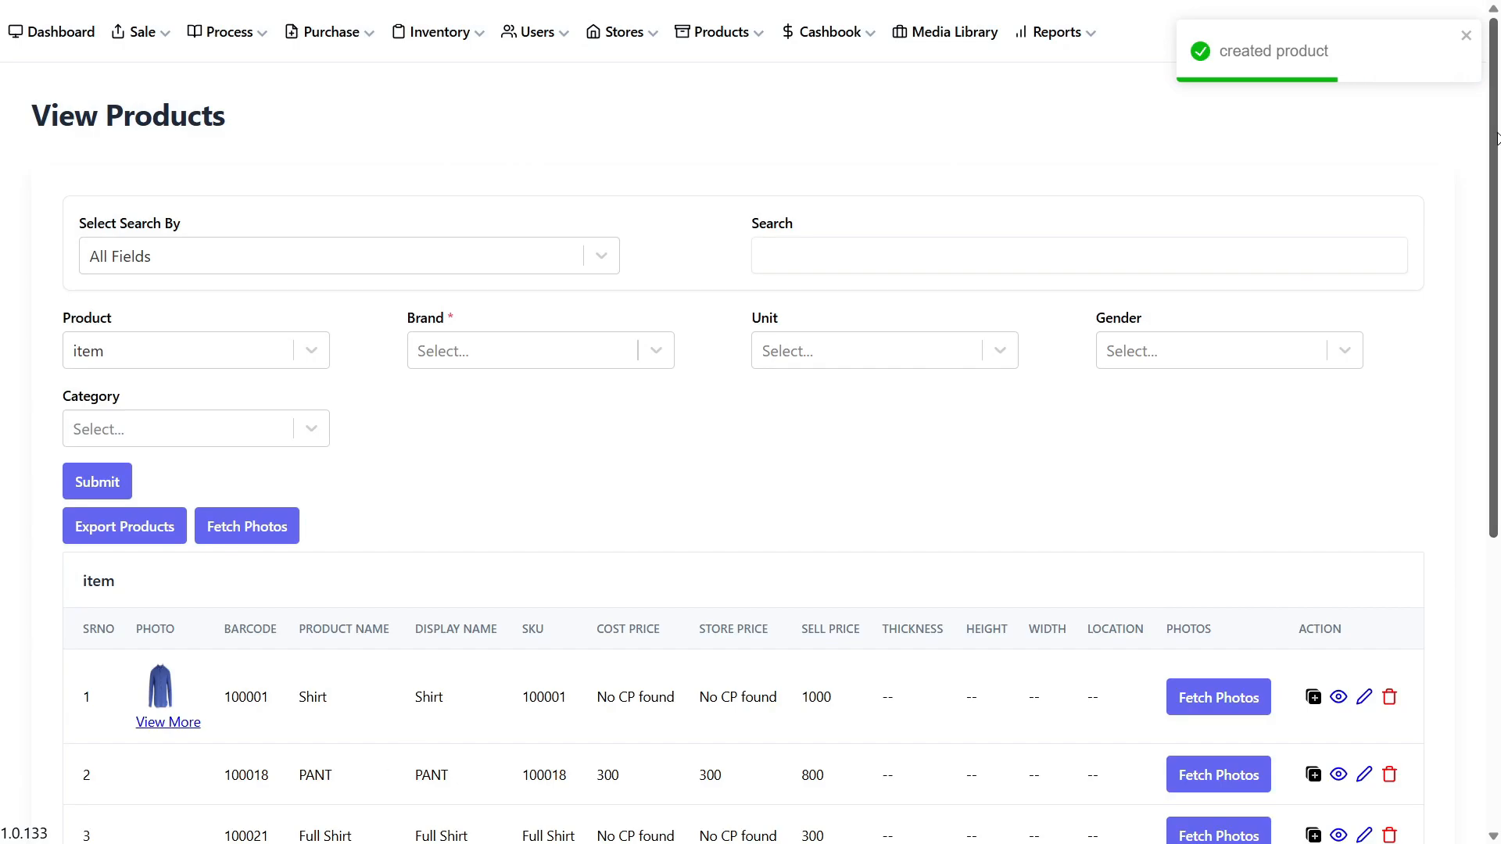
Start a duplicate of the kurta product and set its product name to coat.
{"action": "scroll", "coordinate": [1496, 301], "scroll_direction": "down", "scroll_amount": 2}
{"action": "scroll", "coordinate": [1496, 301], "scroll_direction": "down", "scroll_amount": 4}
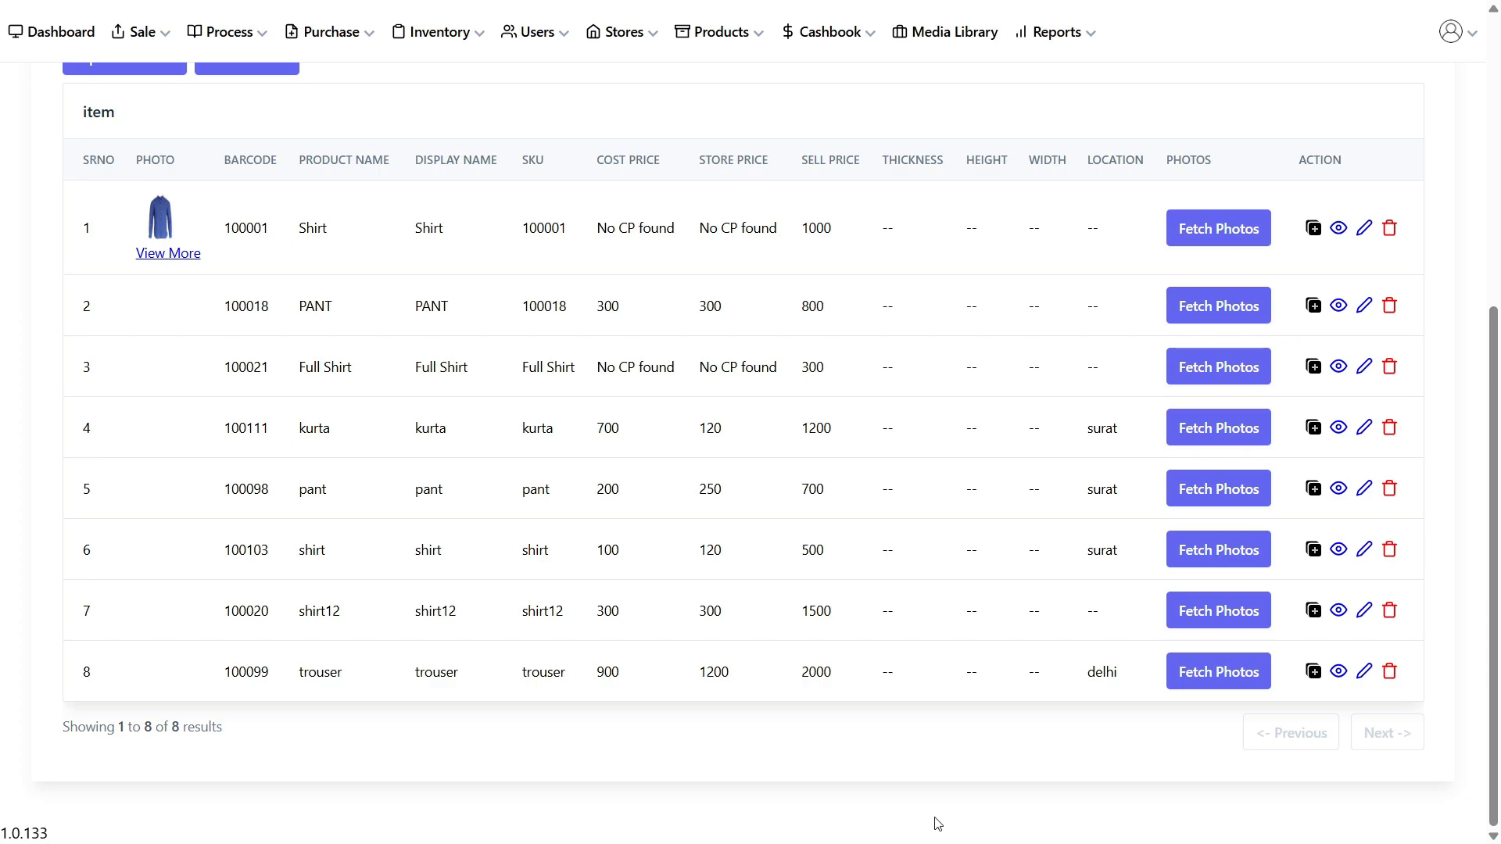
{"action": "left_click", "coordinate": [1314, 429]}
{"action": "left_click", "coordinate": [704, 232]}
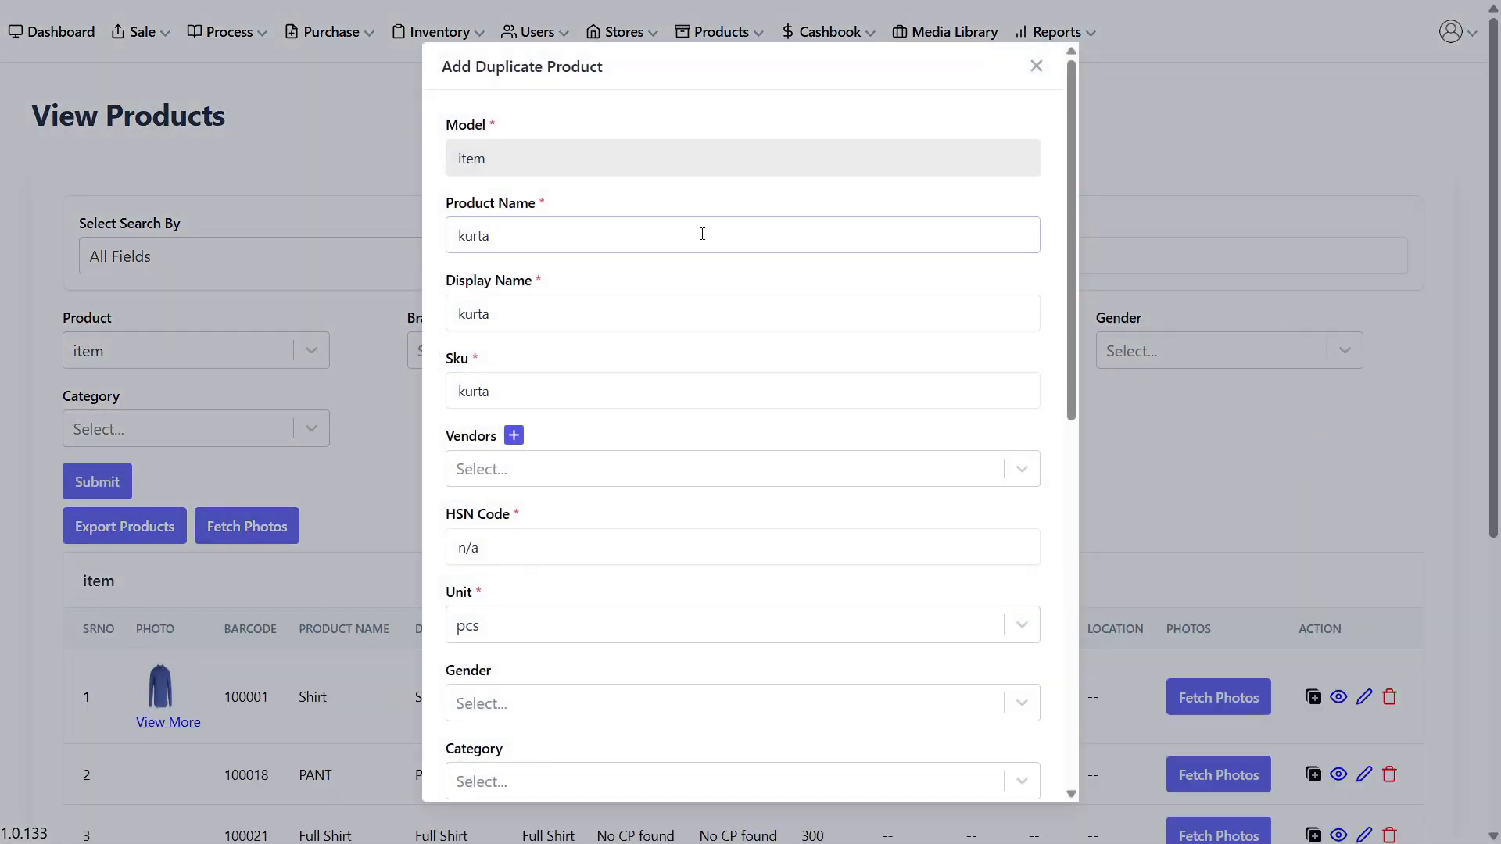
{"action": "key", "text": "BackSpace"}
{"action": "key", "text": "BackSpace"}
{"action": "key", "text": "BackSpace"}
{"action": "key", "text": "BackSpace"}
{"action": "key", "text": "BackSpace"}
{"action": "type", "text": "coat"}
Change the new duplicate's display name to coat.
{"action": "left_click", "coordinate": [718, 307]}
{"action": "key", "text": "BackSpace"}
{"action": "key", "text": "BackSpace"}
{"action": "key", "text": "BackSpace"}
{"action": "key", "text": "BackSpace"}
{"action": "key", "text": "BackSpace"}
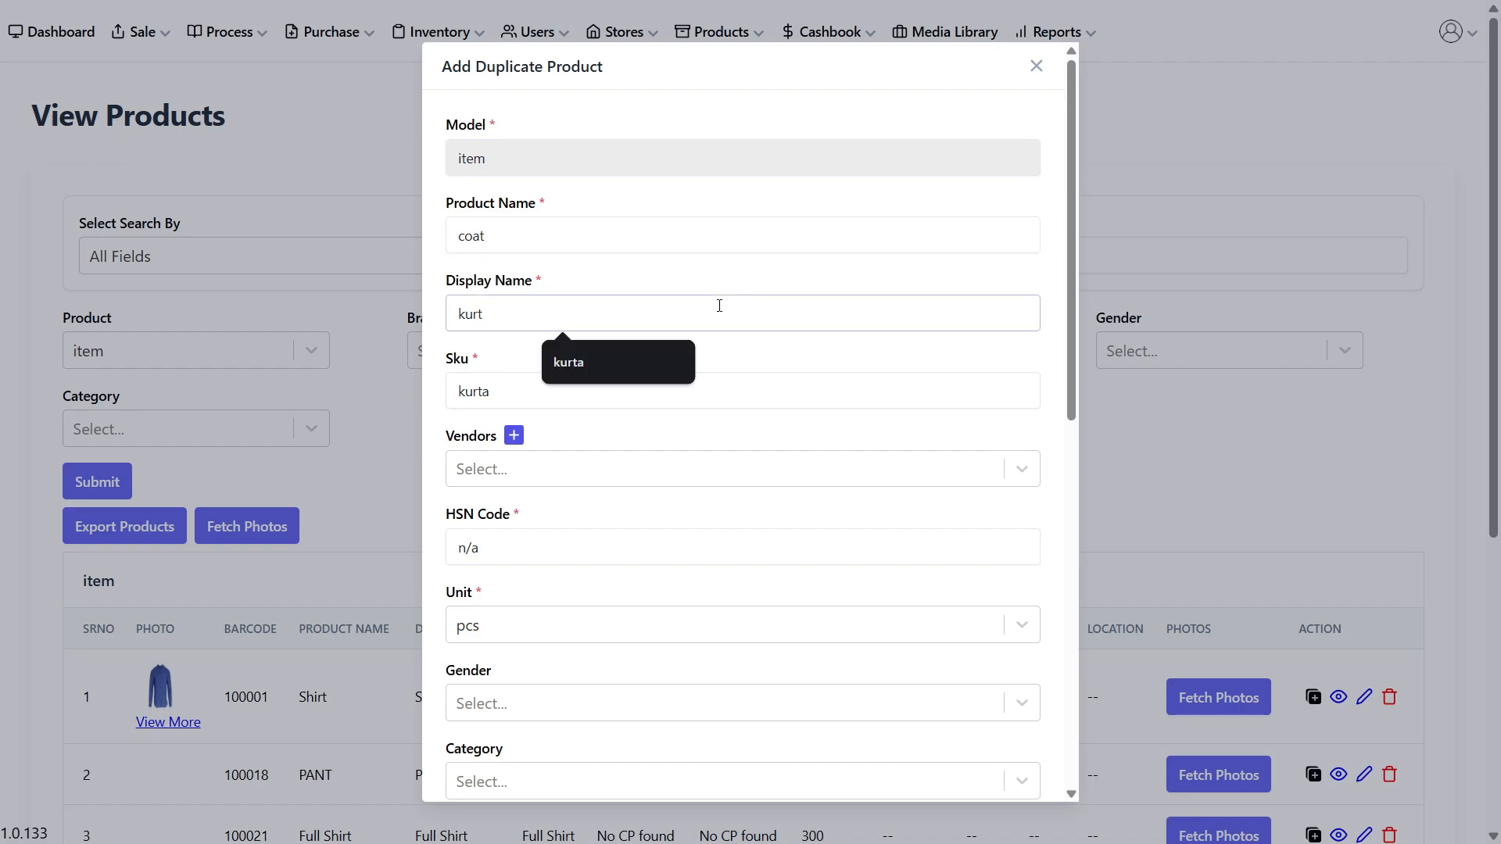
{"action": "type", "text": "coat"}
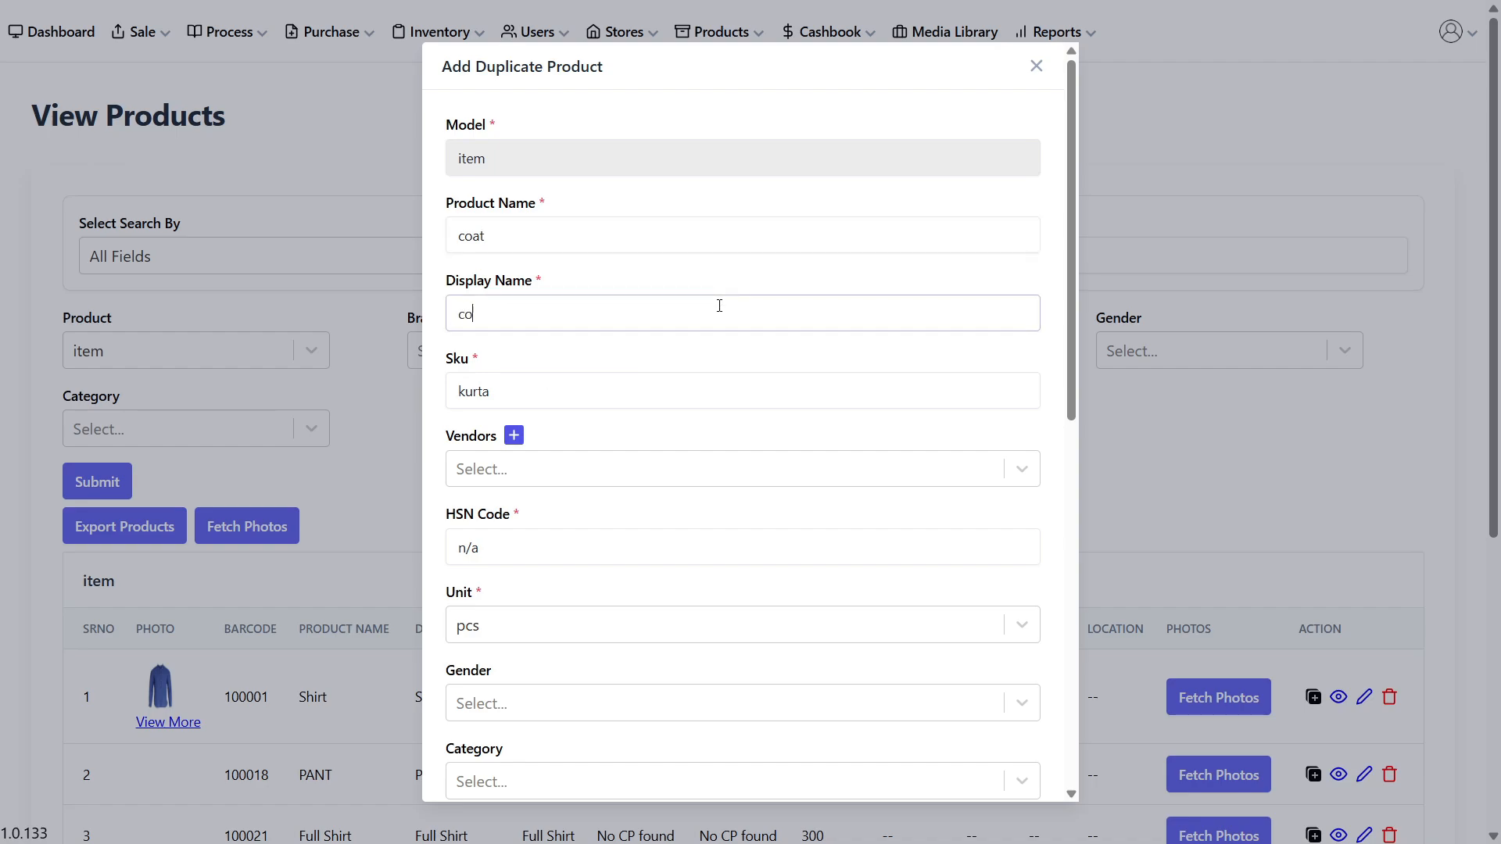
Replace the new duplicate's SKU with coat.
{"action": "left_click", "coordinate": [734, 387]}
{"action": "key", "text": "BackSpace"}
{"action": "key", "text": "BackSpace"}
{"action": "key", "text": "BackSpace"}
{"action": "key", "text": "BackSpace"}
{"action": "key", "text": "BackSpace"}
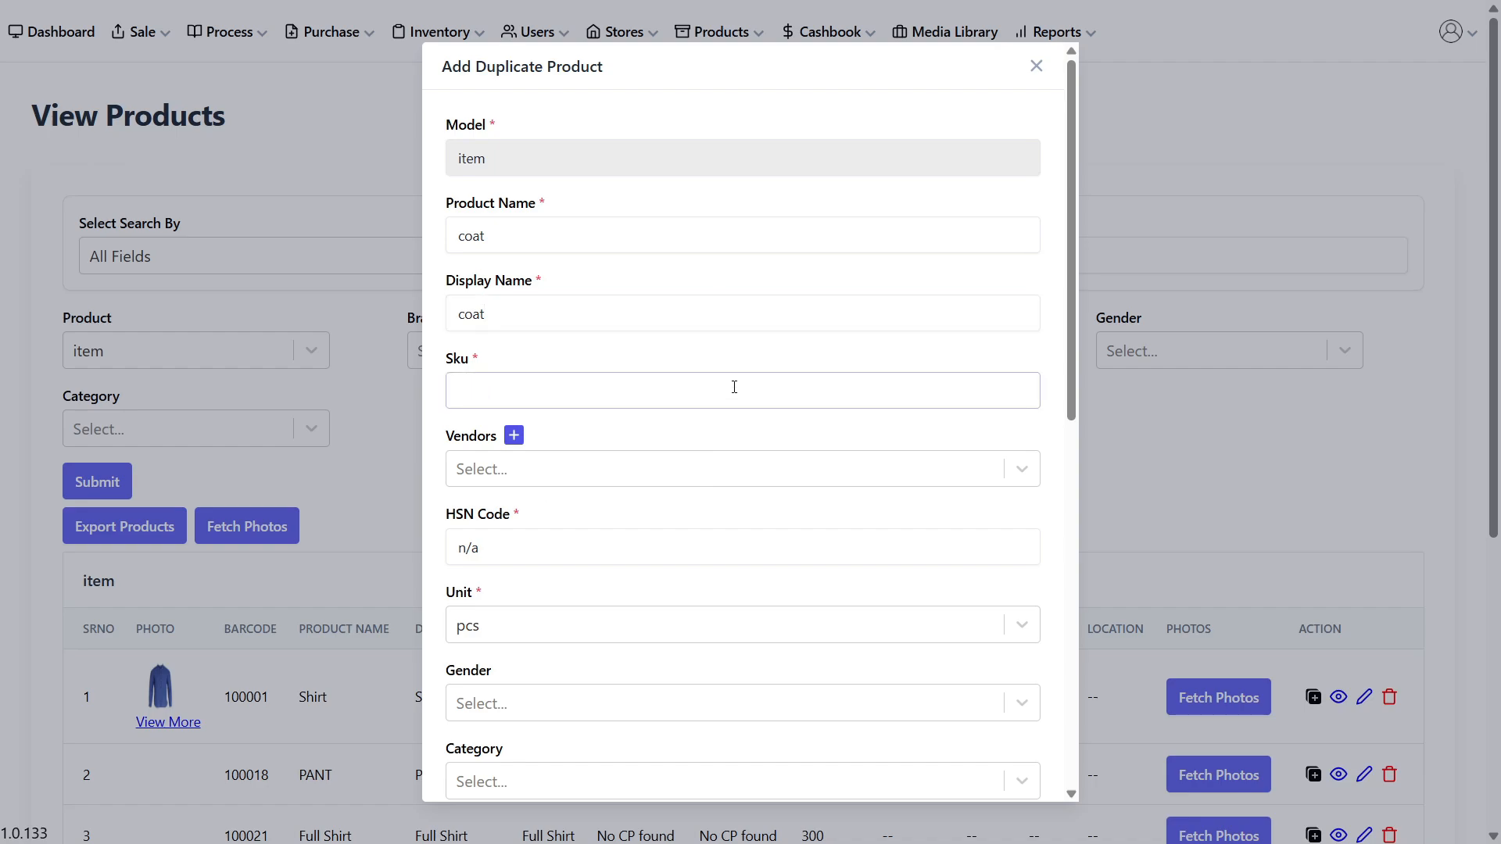
{"action": "type", "text": "coat"}
Assign the first listed vendor to the coat product and set its gender to Male.
{"action": "left_click", "coordinate": [724, 467]}
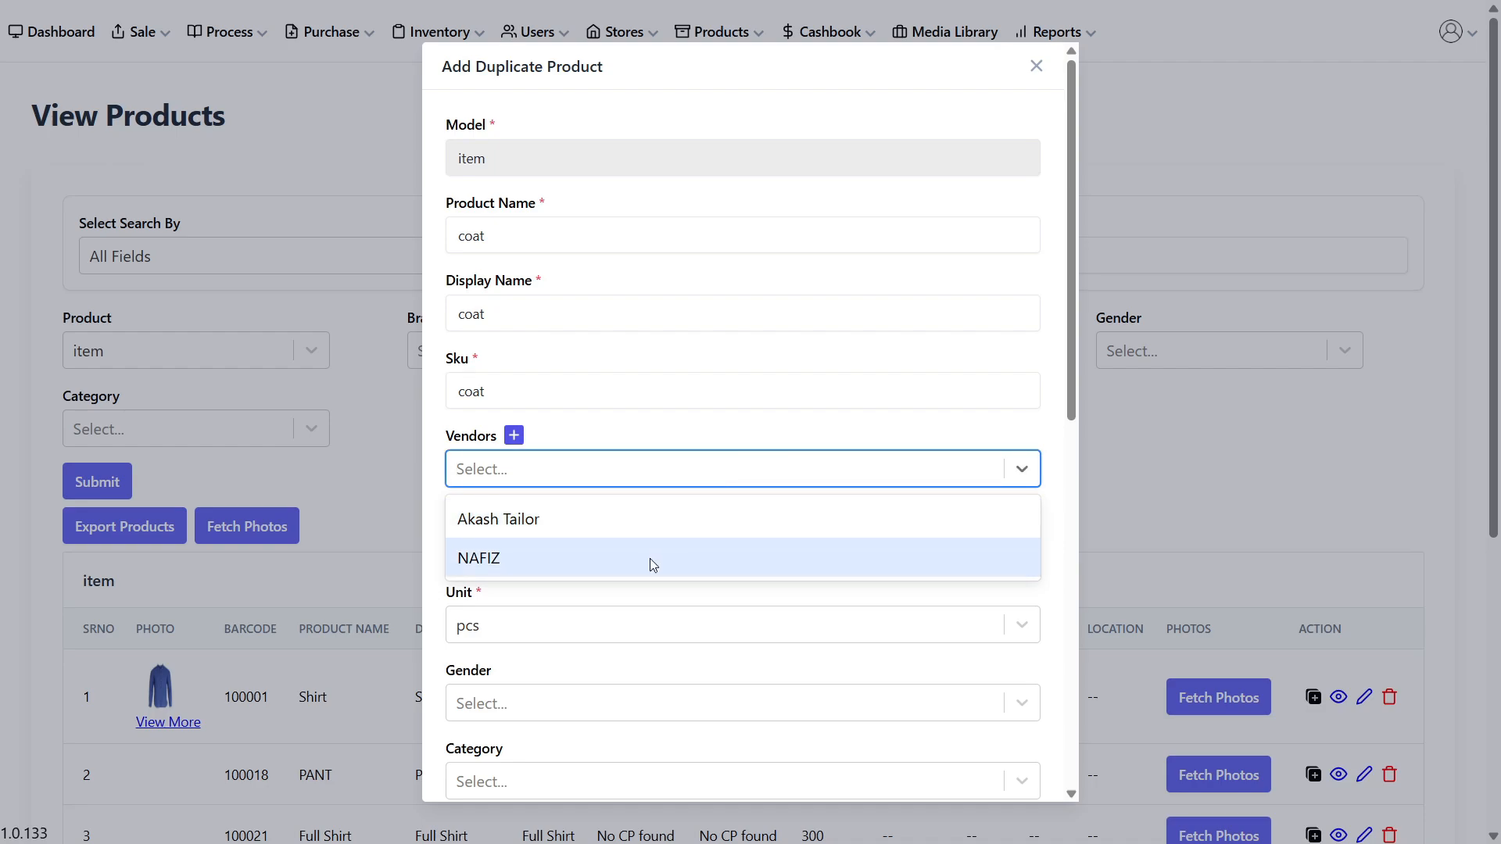
{"action": "left_click", "coordinate": [653, 519]}
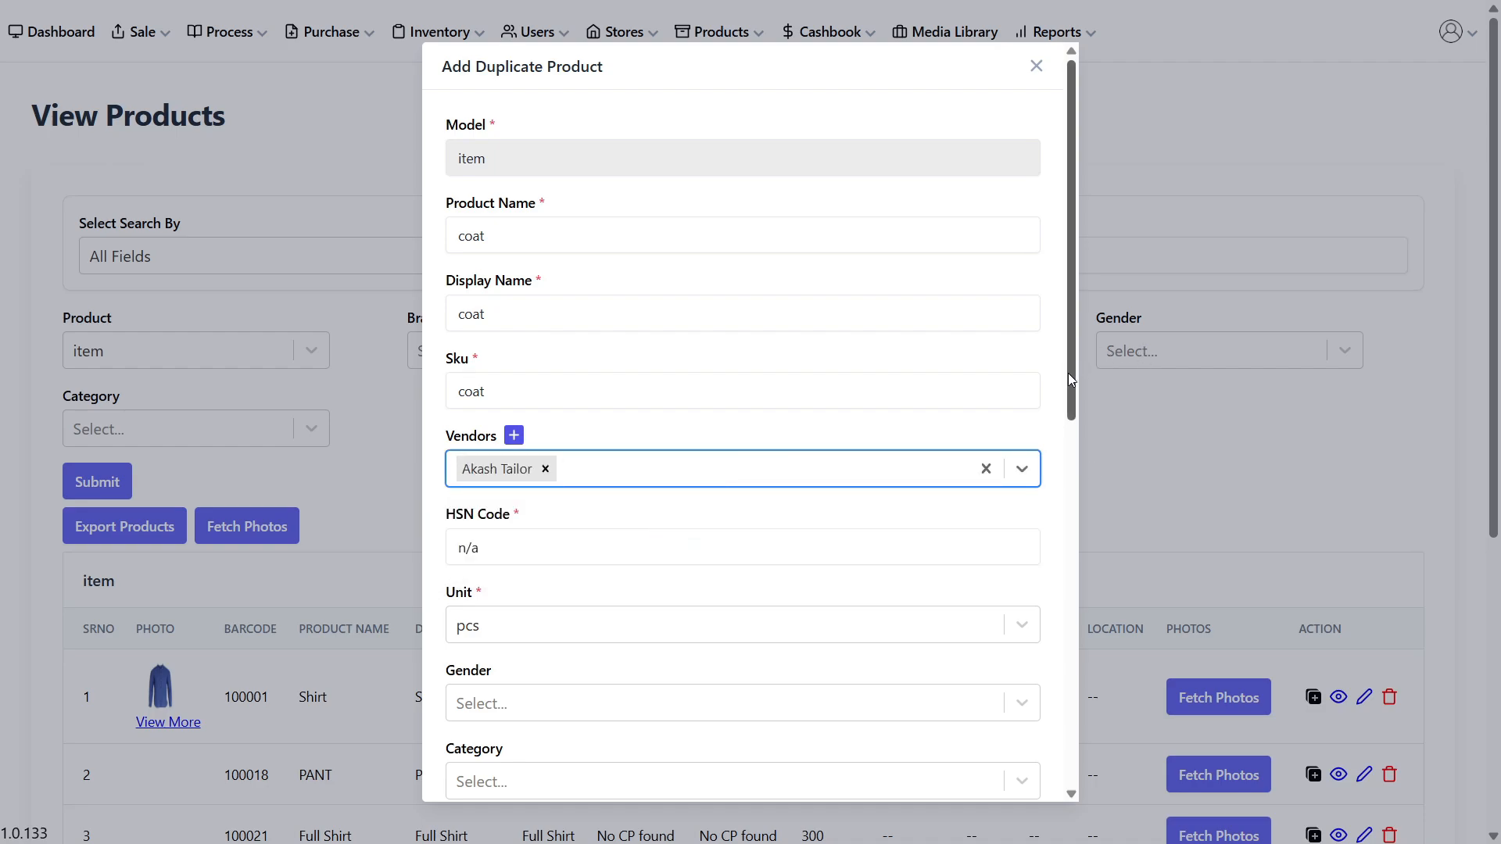
{"action": "left_click_drag", "start_coordinate": [1068, 373], "coordinate": [1068, 493]}
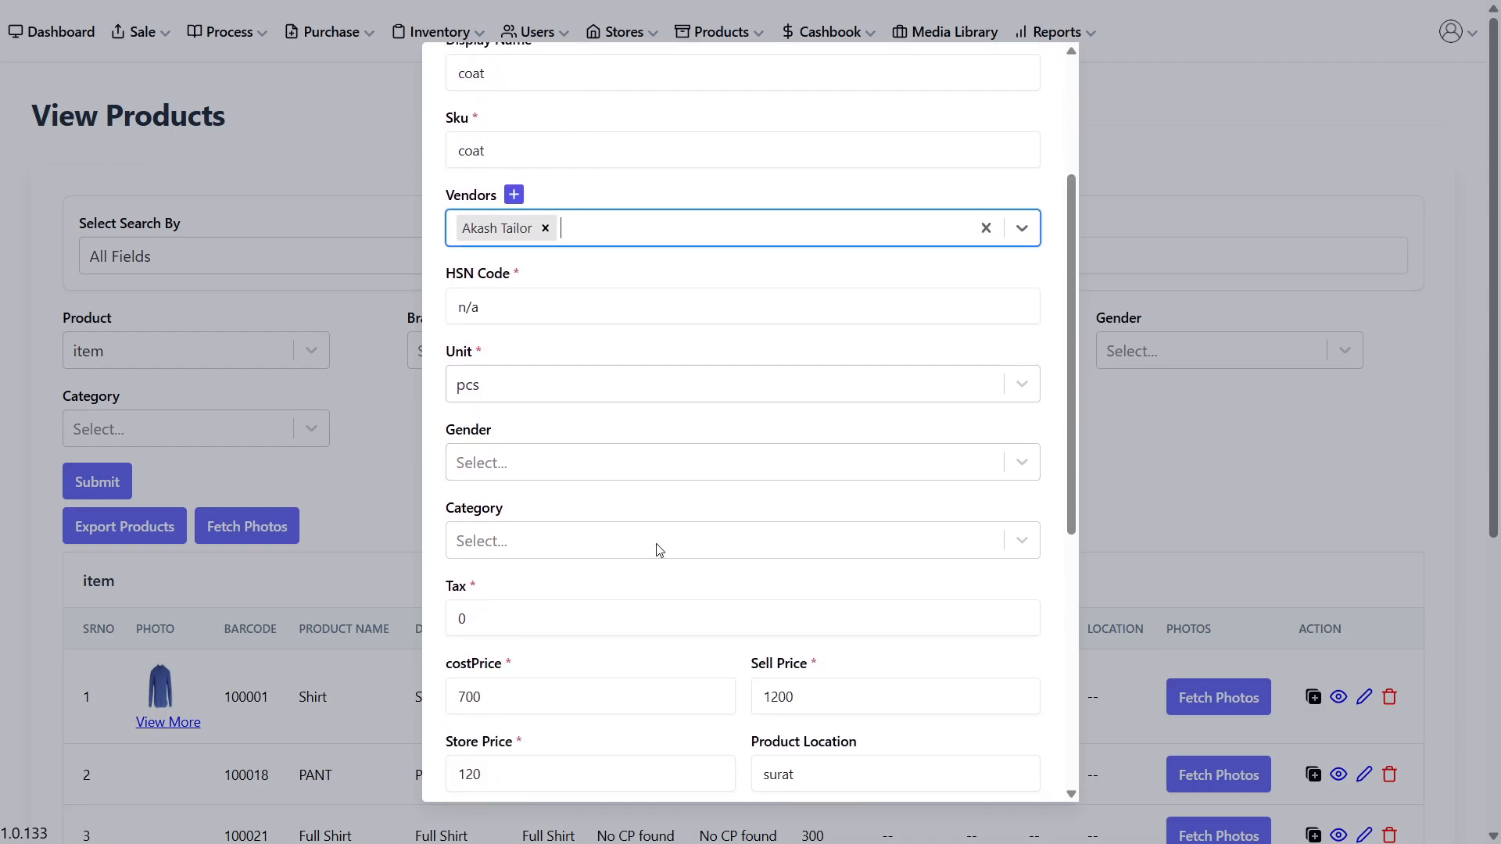
{"action": "left_click", "coordinate": [680, 466]}
{"action": "left_click", "coordinate": [650, 511]}
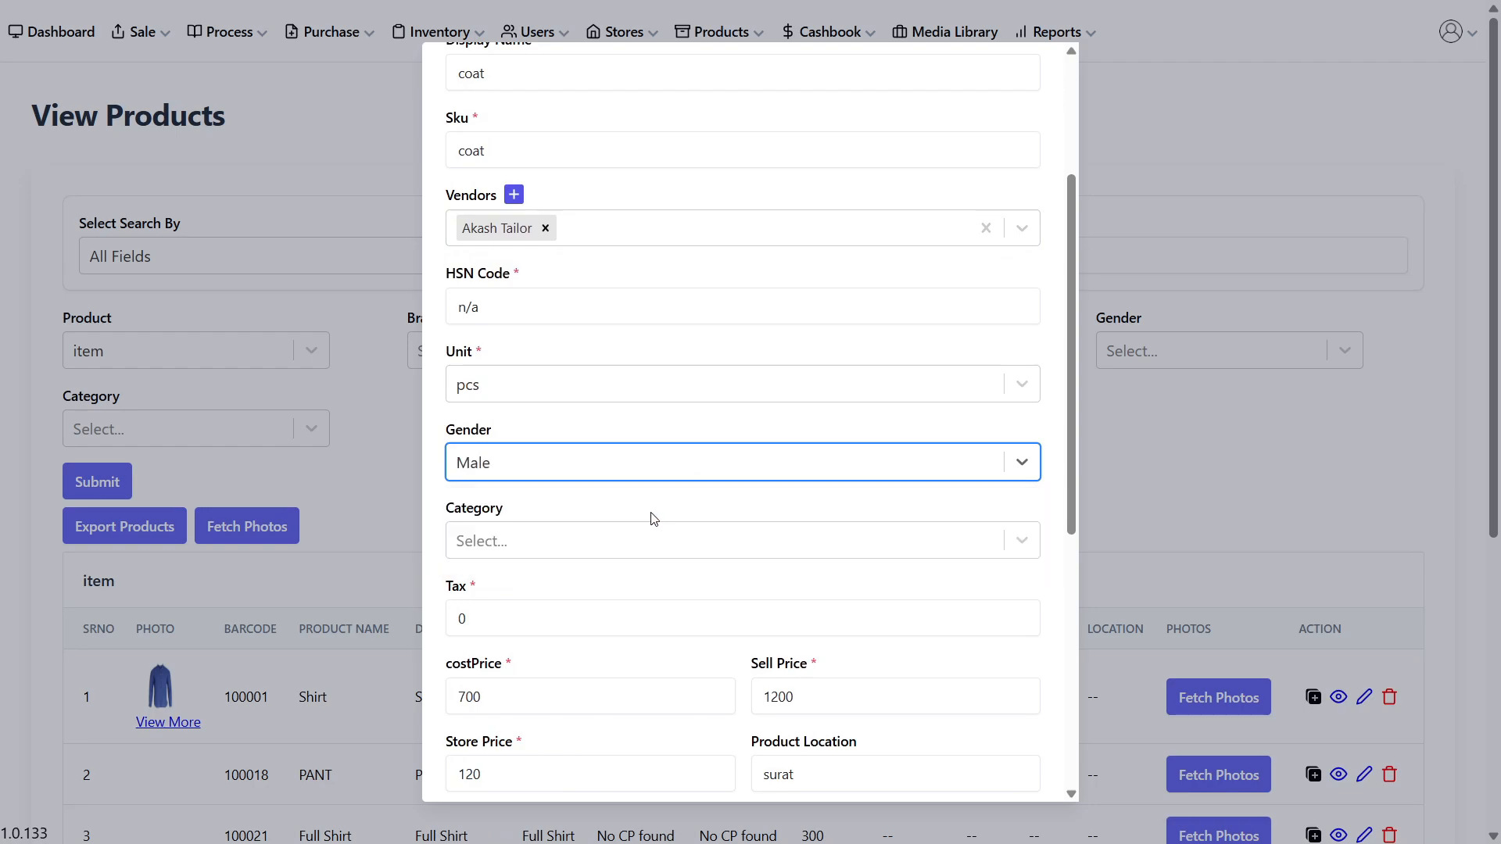
Set the coat product's cost price to 1000.
{"action": "left_click_drag", "start_coordinate": [1068, 412], "coordinate": [1015, 603]}
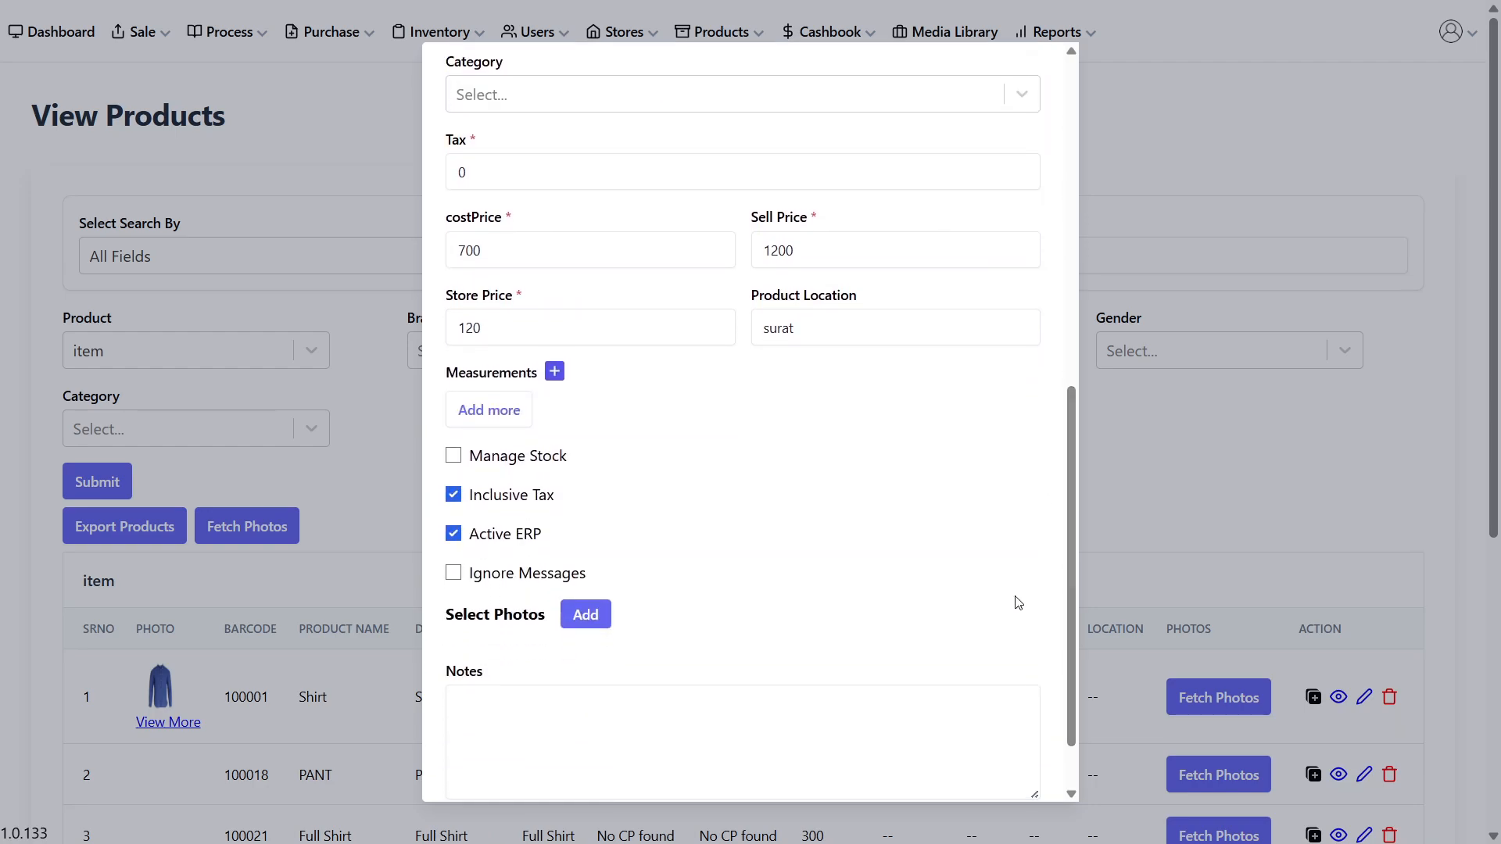
{"action": "left_click", "coordinate": [598, 261]}
{"action": "key", "text": "BackSpace"}
{"action": "key", "text": "BackSpace"}
{"action": "key", "text": "BackSpace"}
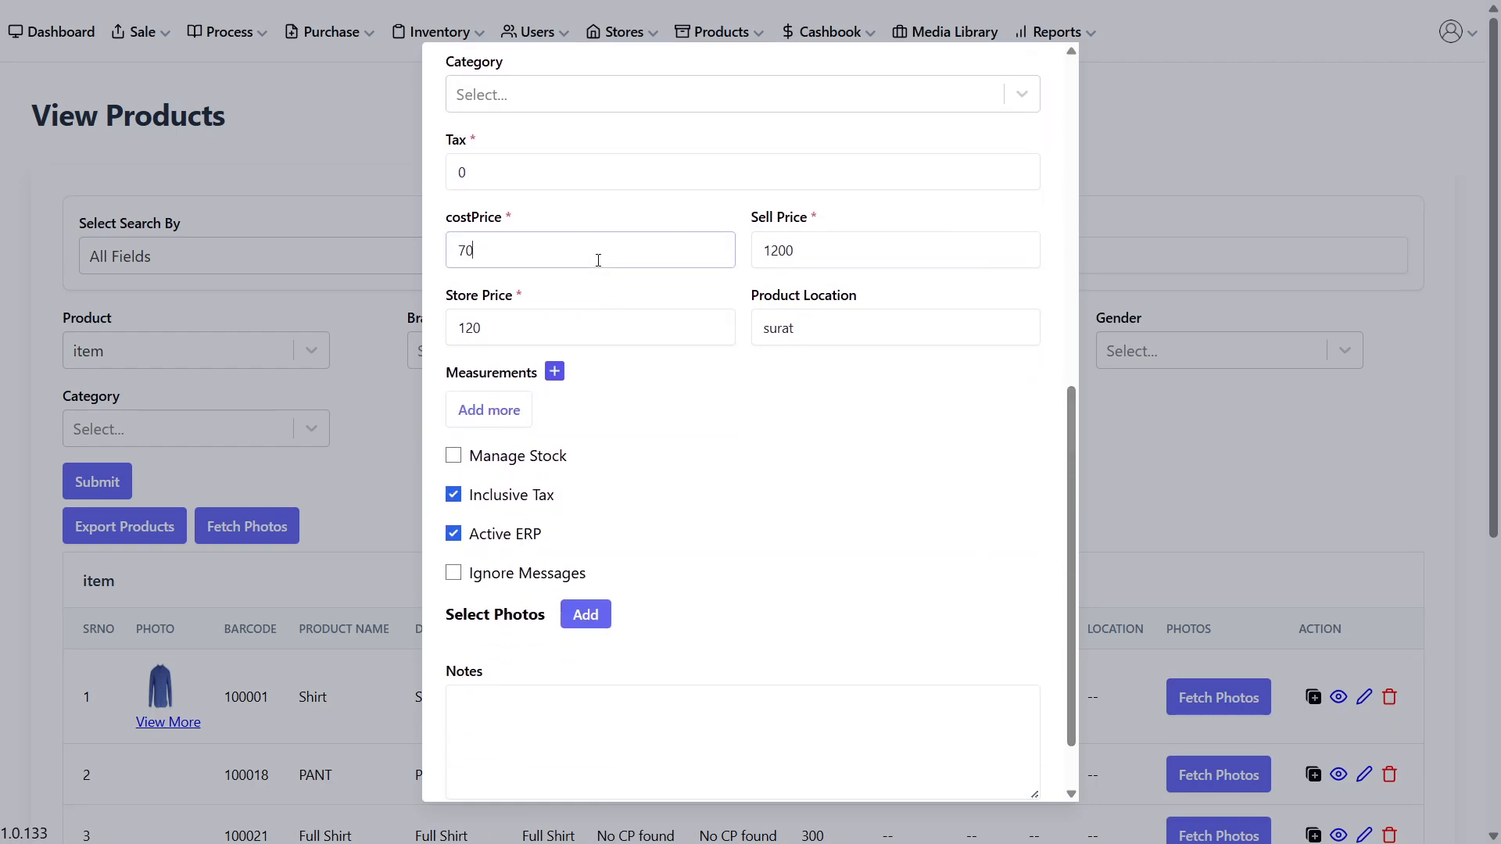
{"action": "type", "text": "1000"}
Set the coat product's sell price to 1500 and submit the duplicate product.
{"action": "left_click", "coordinate": [844, 252]}
{"action": "key", "text": "BackSpace"}
{"action": "key", "text": "BackSpace"}
{"action": "key", "text": "BackSpace"}
{"action": "key", "text": "BackSpace"}
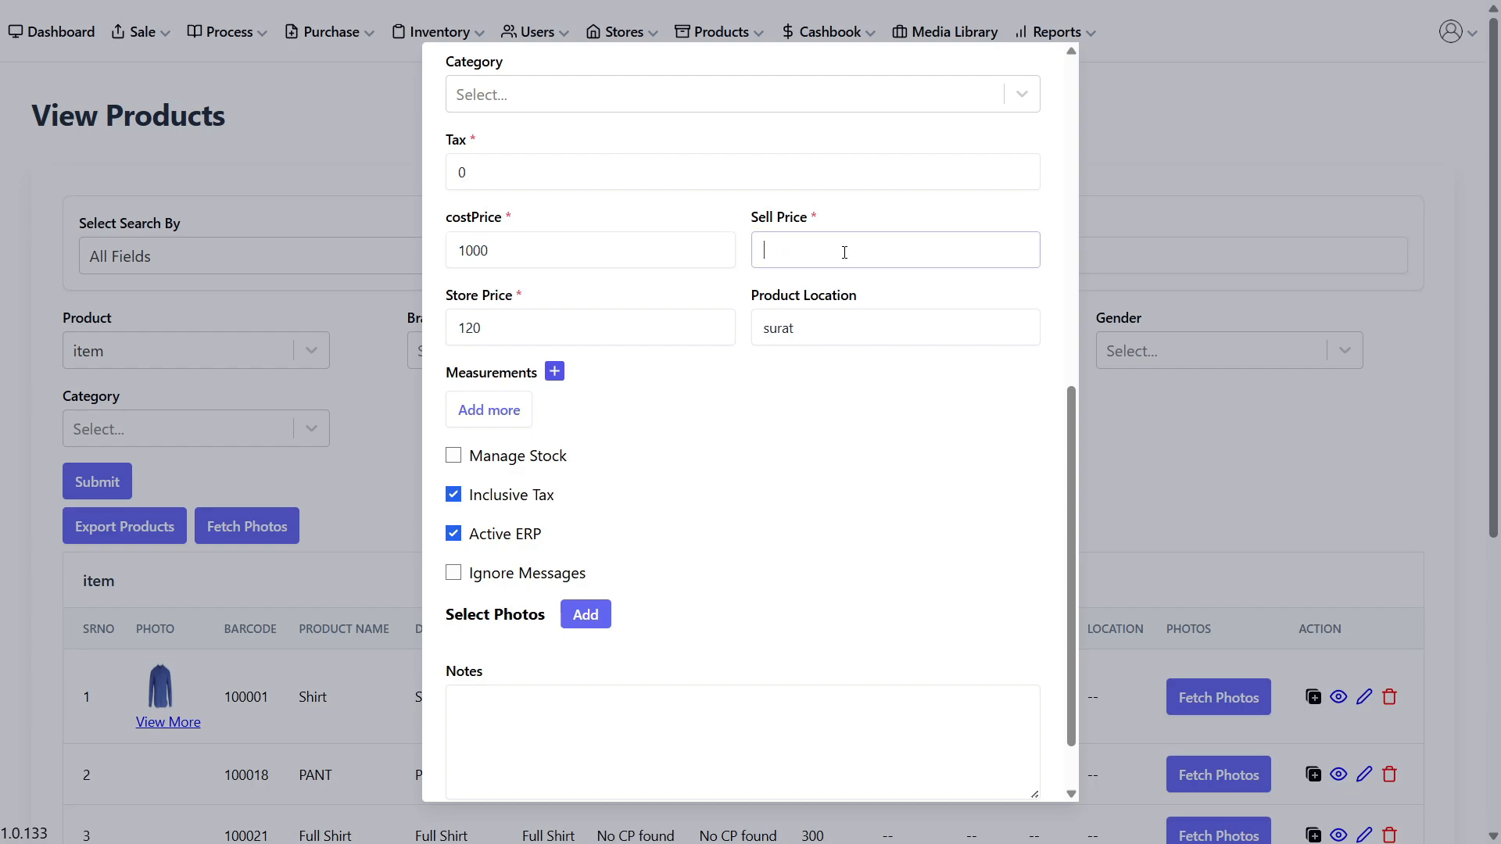
{"action": "type", "text": "1500"}
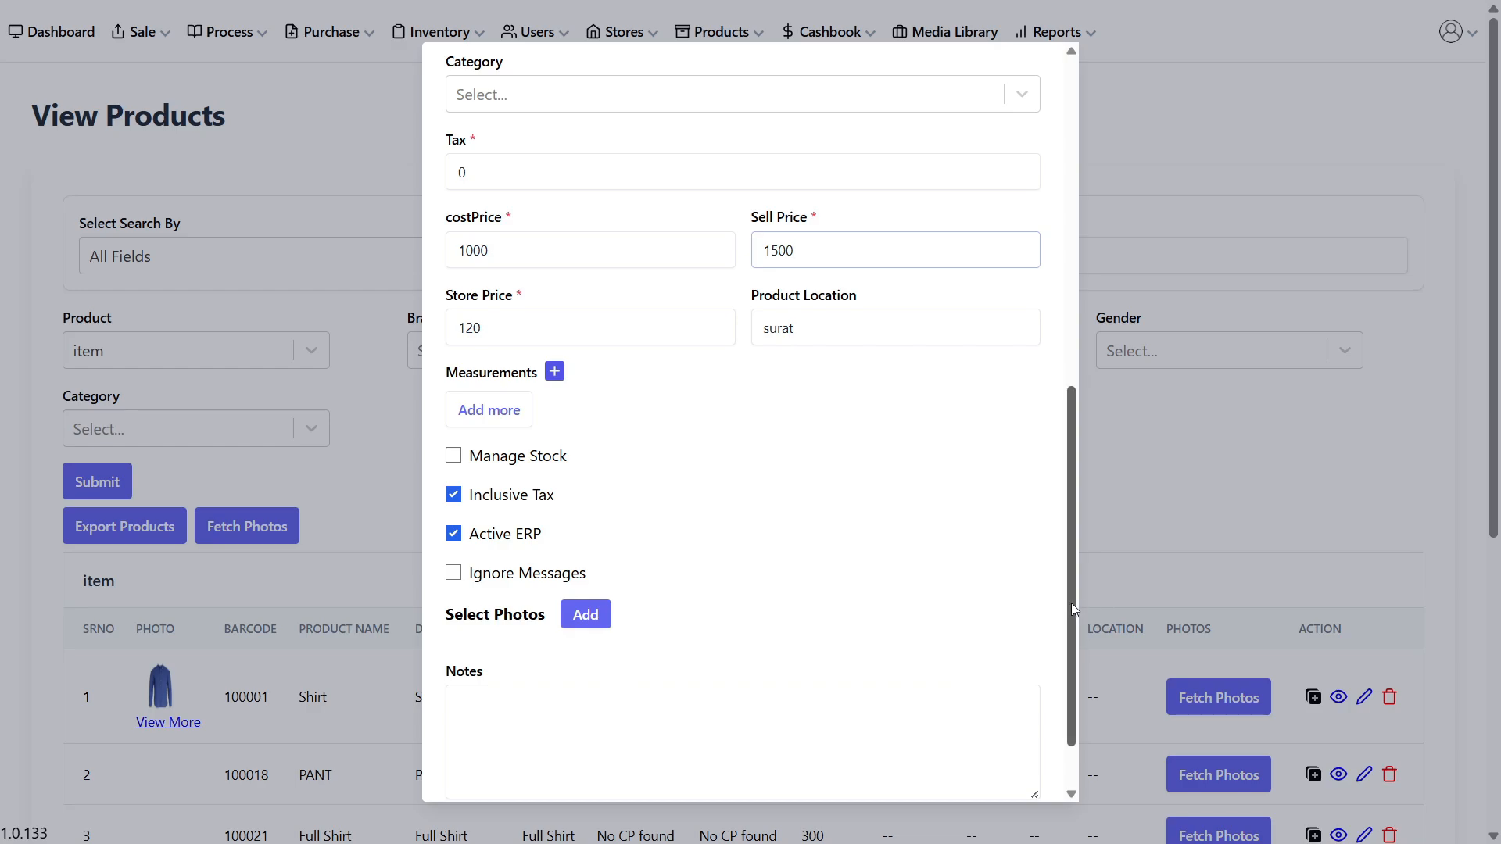
{"action": "scroll", "coordinate": [1071, 603], "scroll_direction": "down", "scroll_amount": 1}
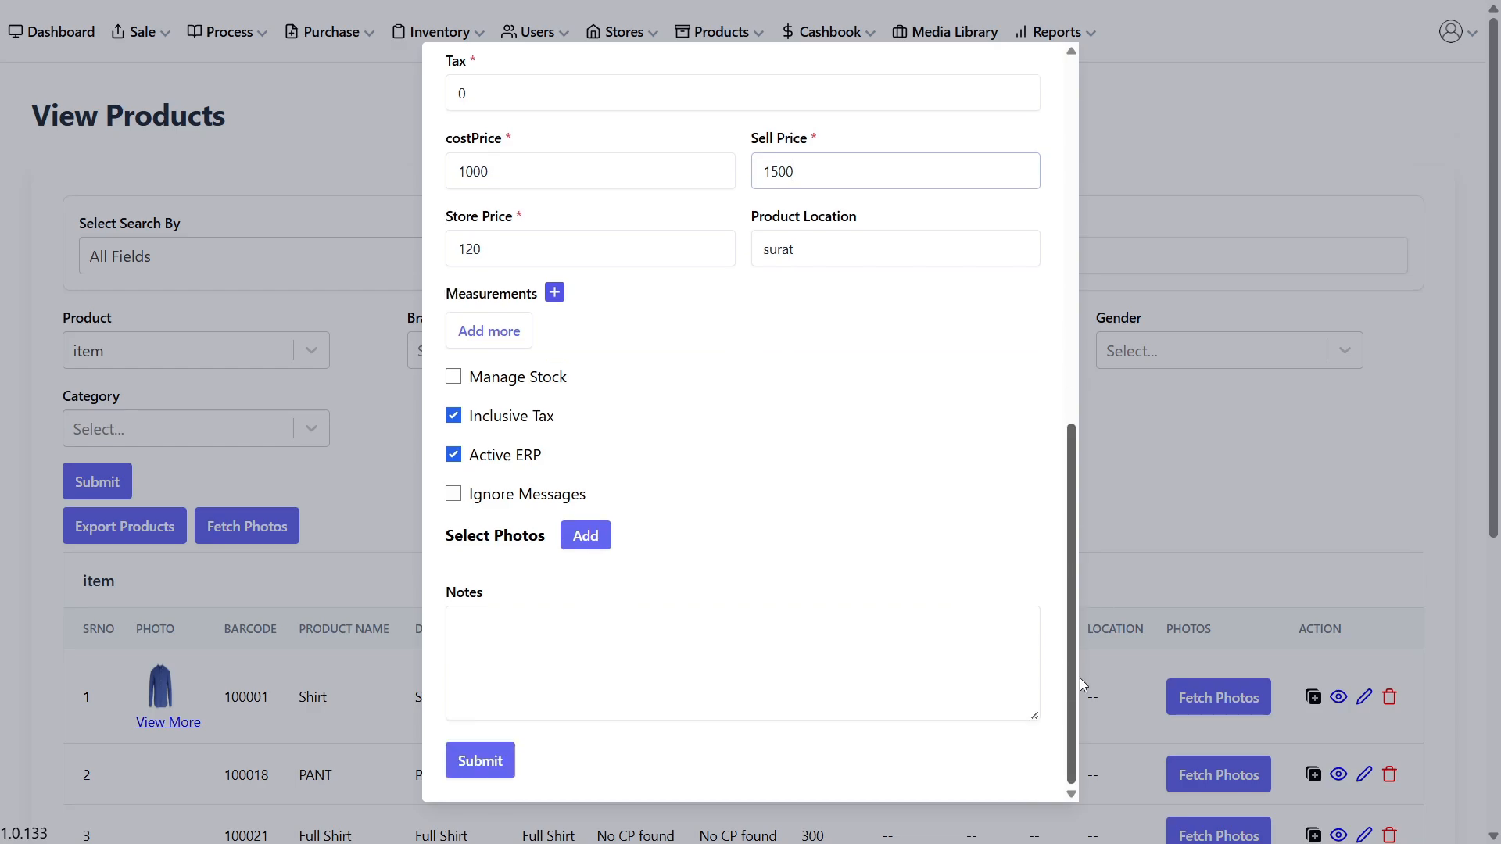
{"action": "left_click", "coordinate": [480, 761]}
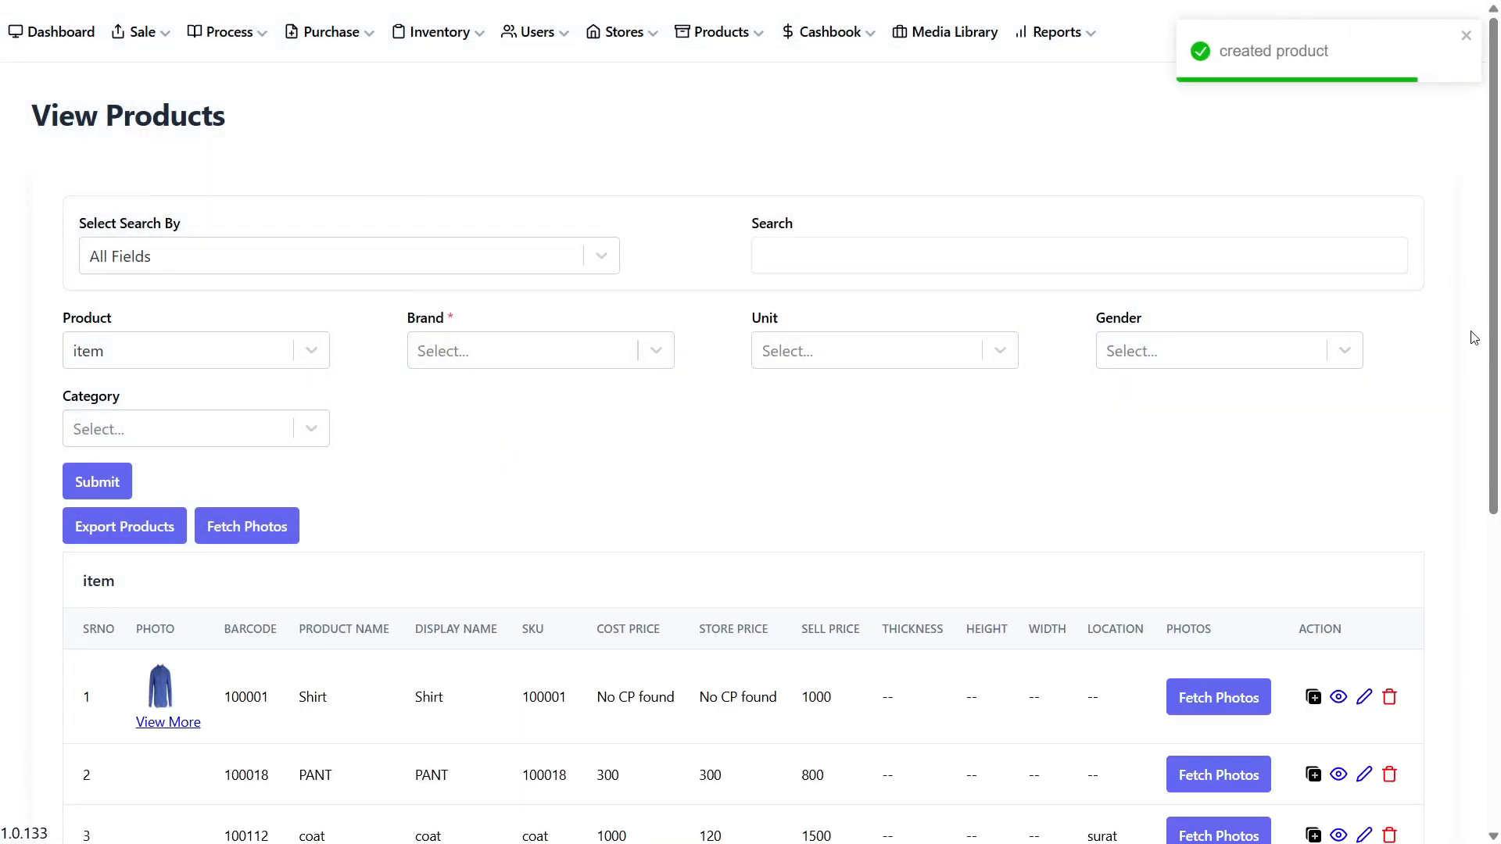
Check the new coat entry in the product list and open the Vendors page.
{"action": "left_click_drag", "start_coordinate": [1493, 336], "coordinate": [1485, 614]}
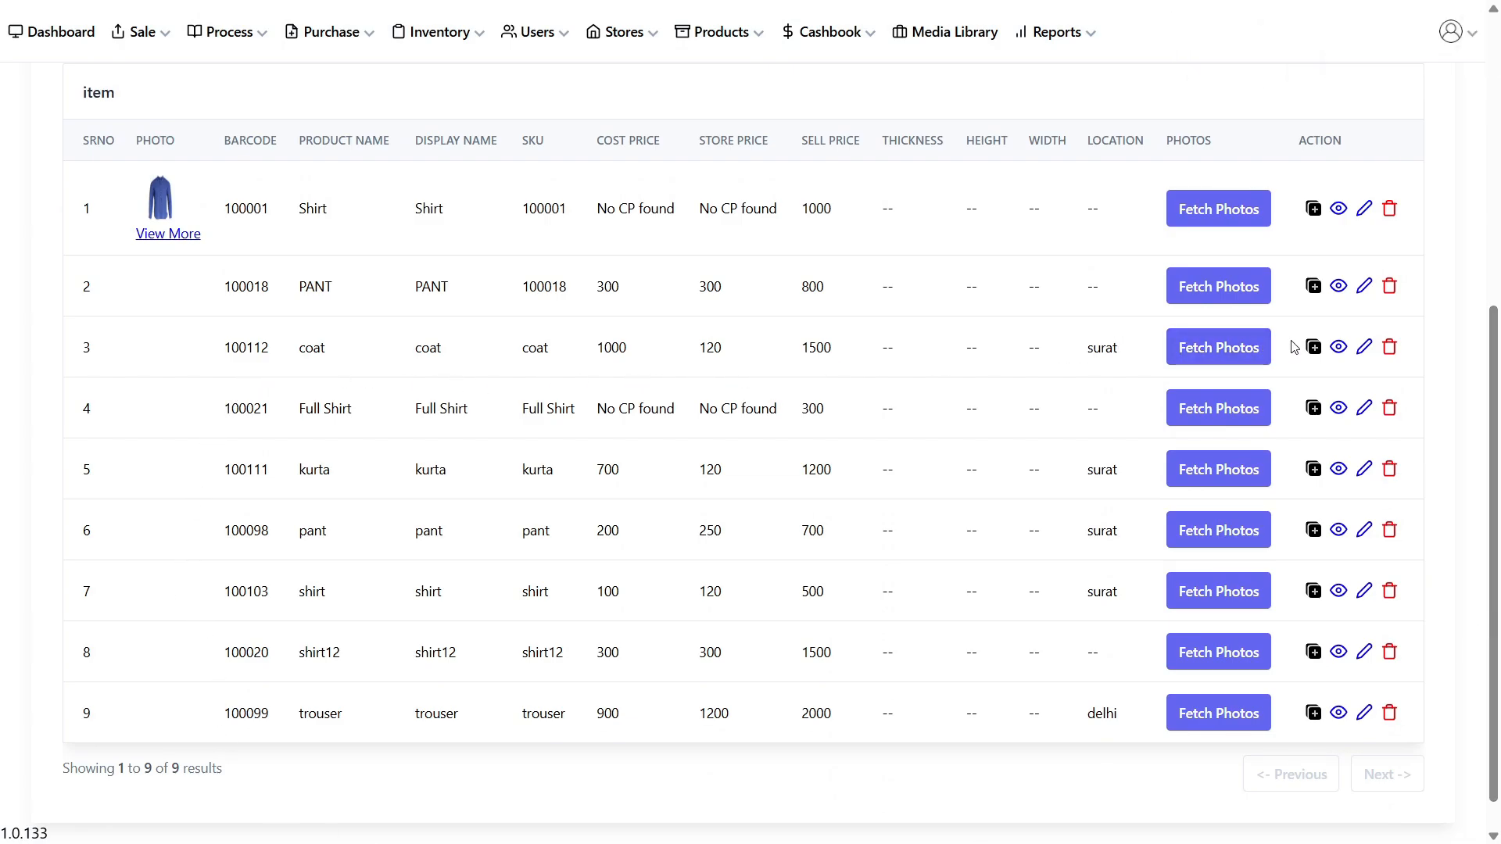
{"action": "scroll", "coordinate": [918, 820], "scroll_direction": "down", "scroll_amount": 1}
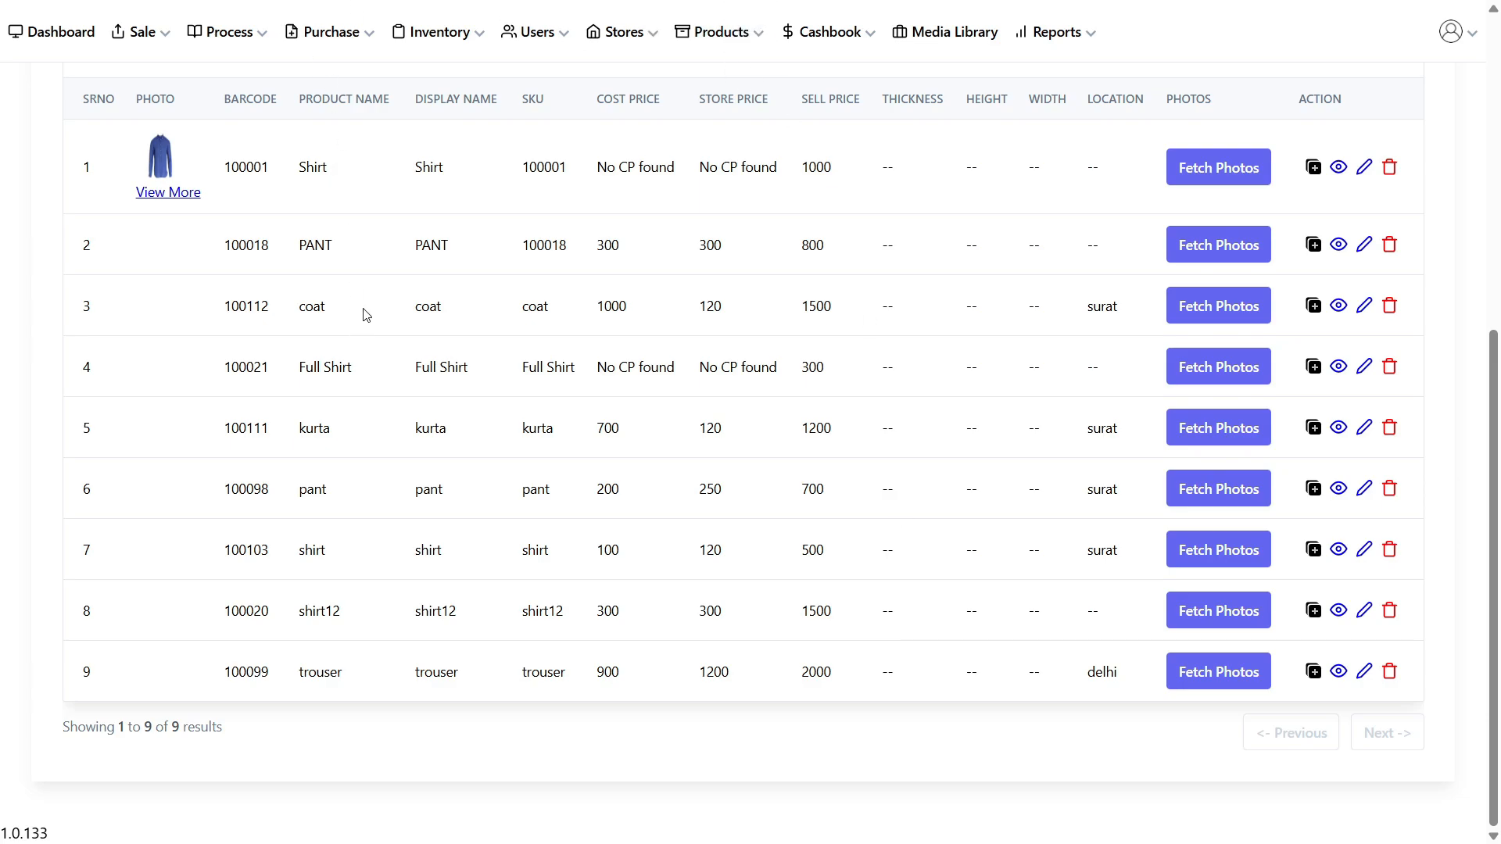
{"action": "left_click", "coordinate": [538, 31]}
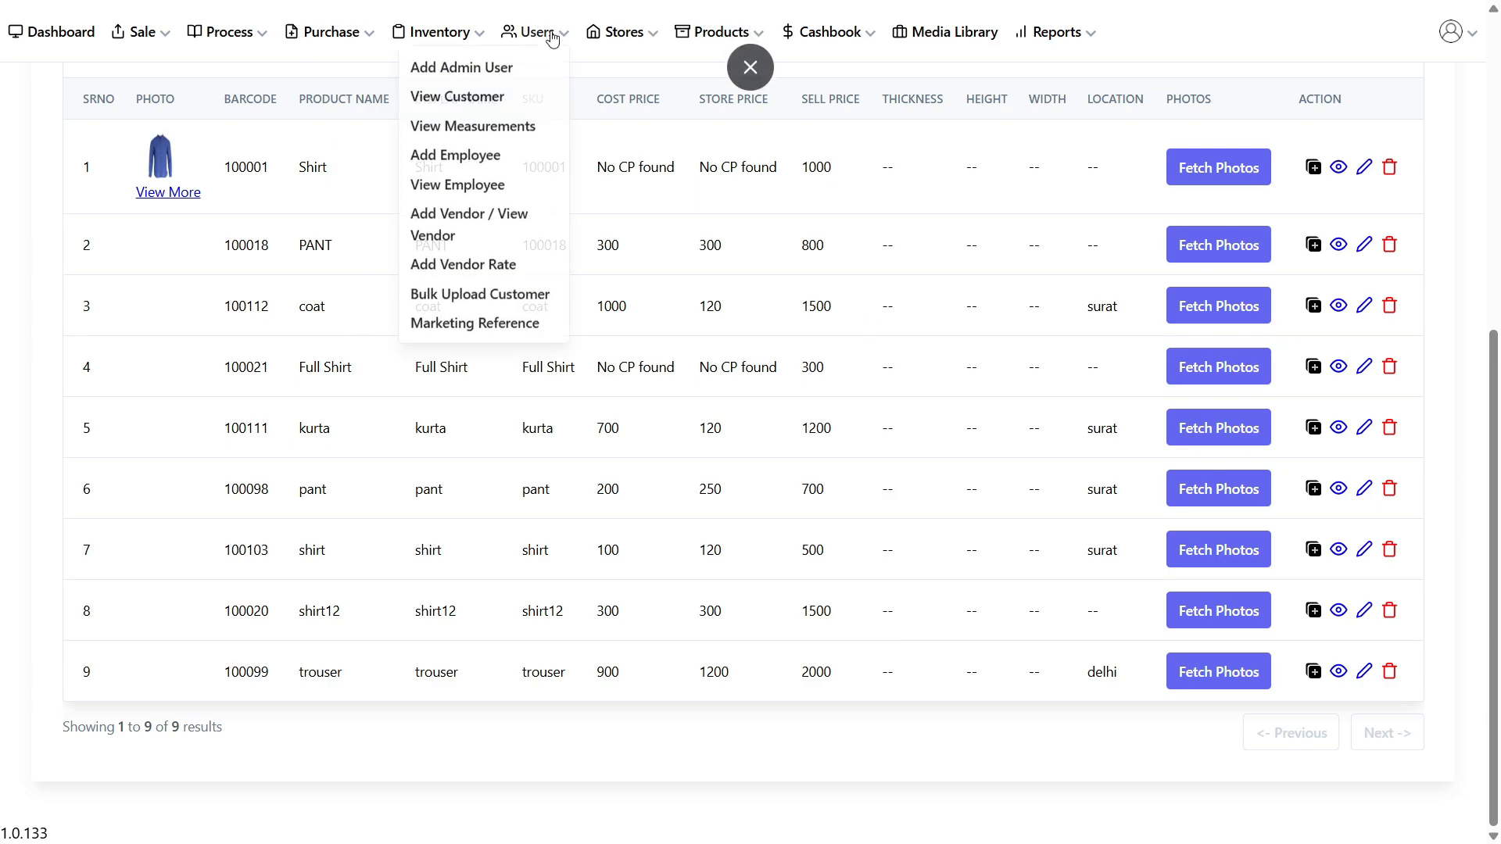
{"action": "left_click", "coordinate": [484, 228]}
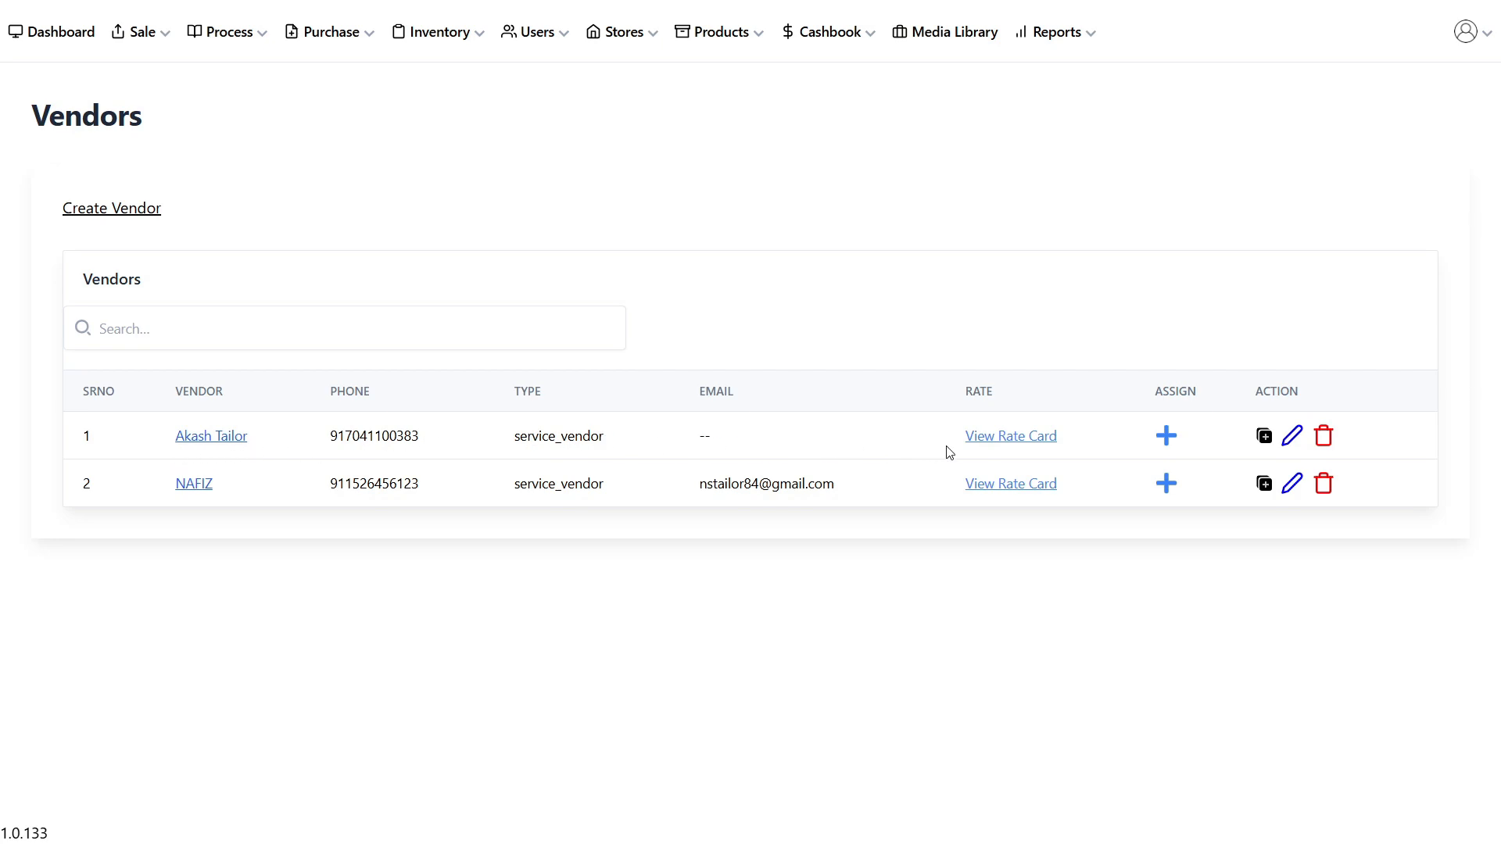
Start a duplicate of the first vendor and replace the personal name in its company name, keeping the word Tailor.
{"action": "left_click", "coordinate": [1264, 437]}
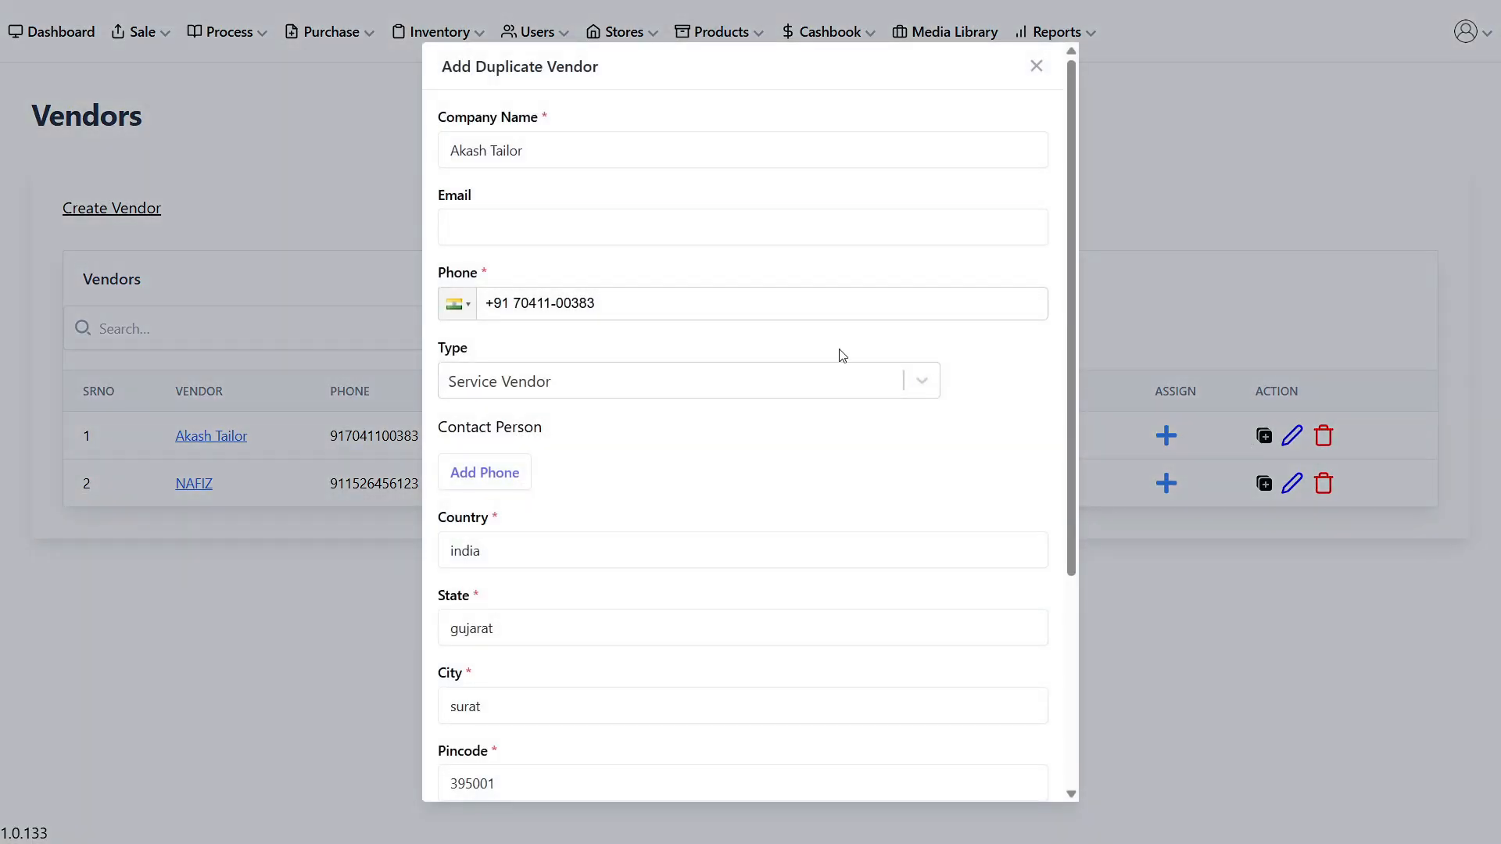
{"action": "left_click", "coordinate": [487, 151]}
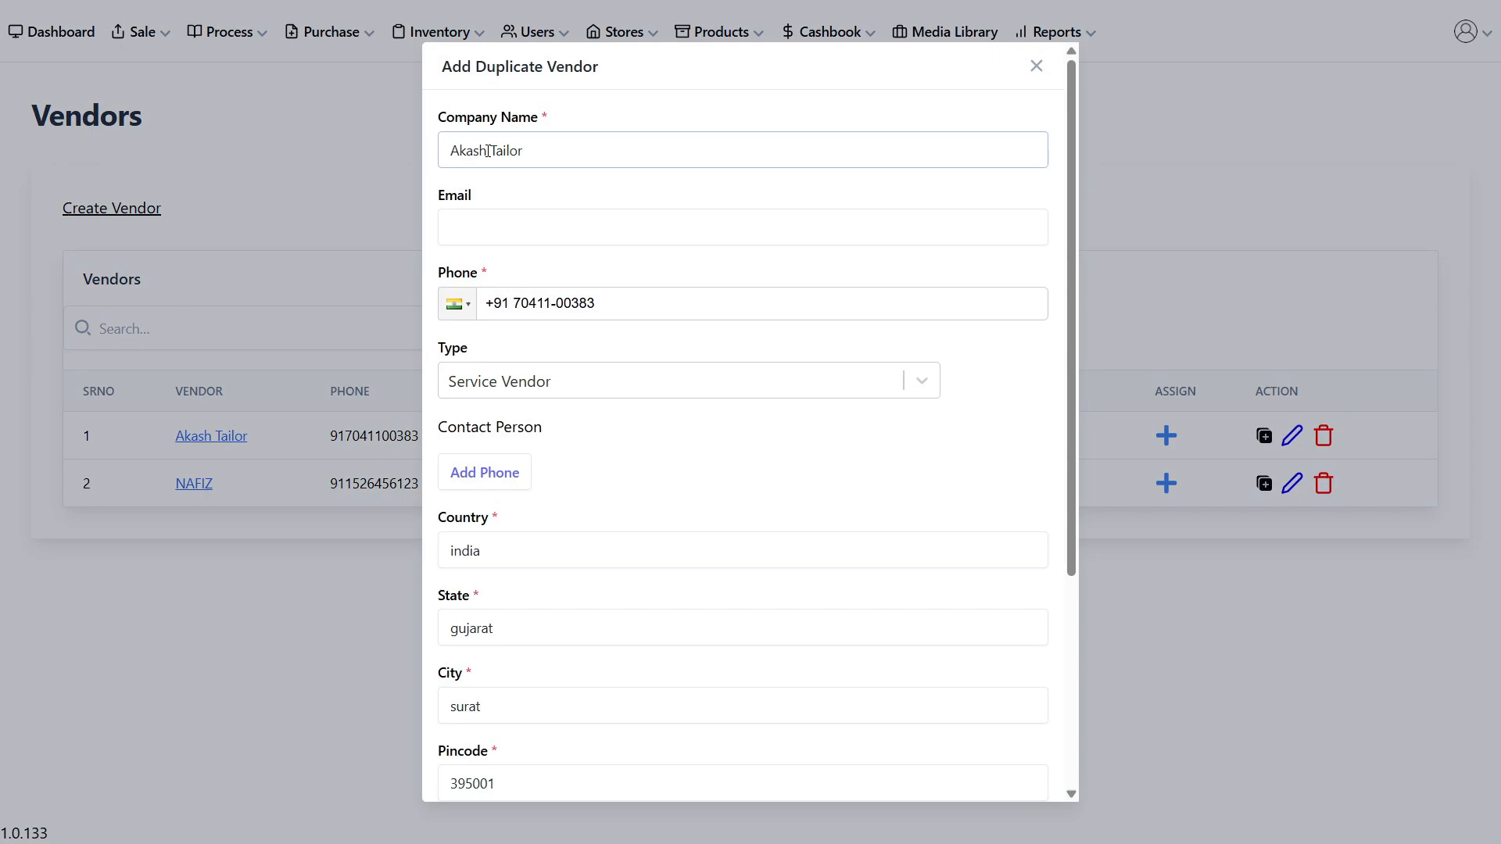
{"action": "key", "text": "BackSpace"}
{"action": "key", "text": "BackSpace"}
{"action": "key", "text": "BackSpace"}
{"action": "key", "text": "BackSpace"}
{"action": "key", "text": "BackSpace"}
{"action": "type", "text": "rohit"}
Set the duplicate vendor's city to ahmedabad and submit the vendor.
{"action": "left_click", "coordinate": [554, 695]}
{"action": "key", "text": "BackSpace"}
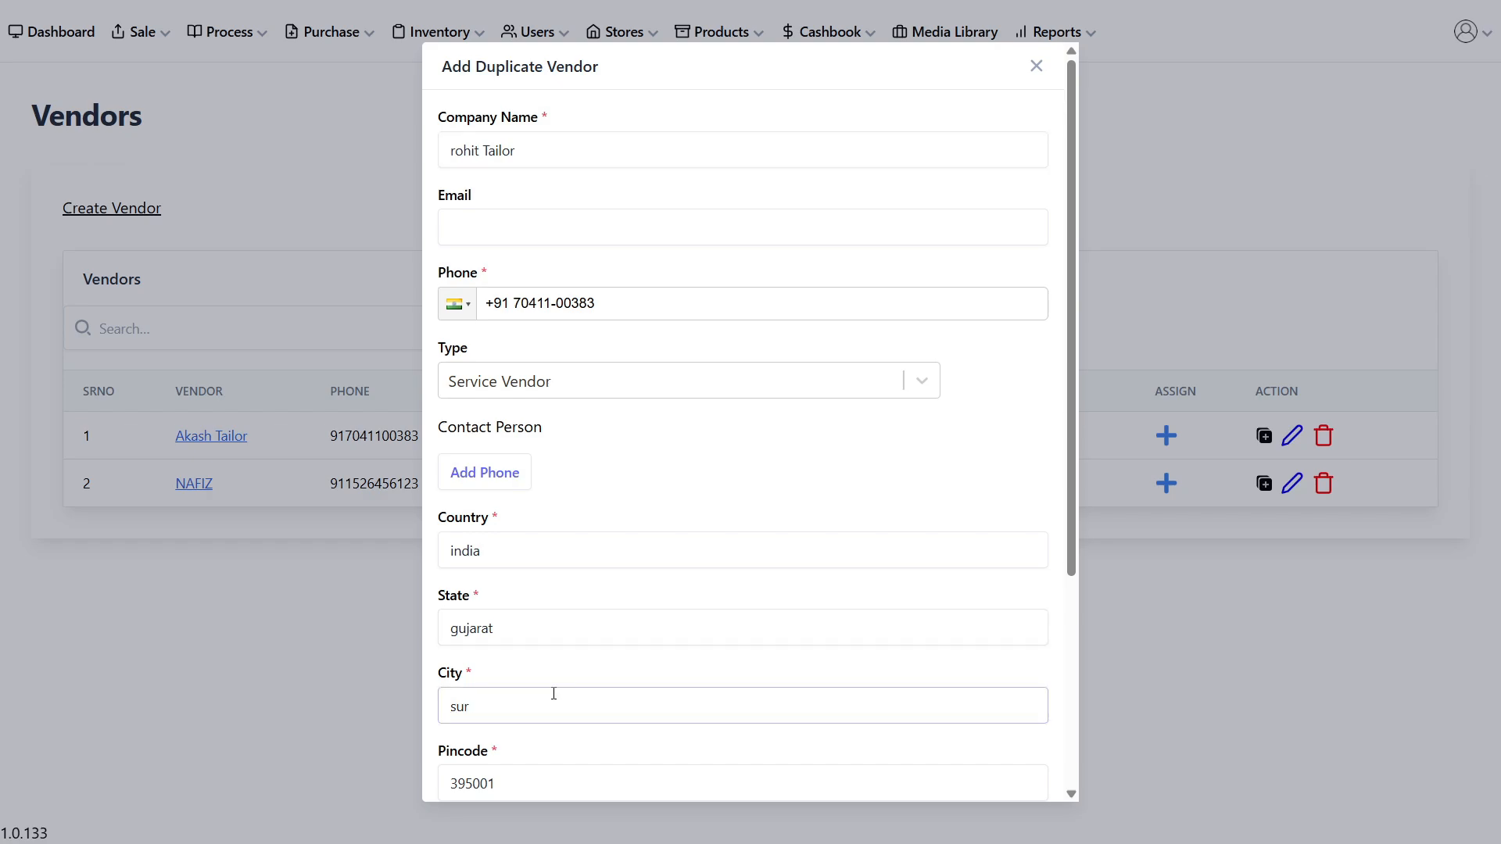
{"action": "key", "text": "BackSpace"}
{"action": "key", "text": "BackSpace"}
{"action": "type", "text": "ahme"}
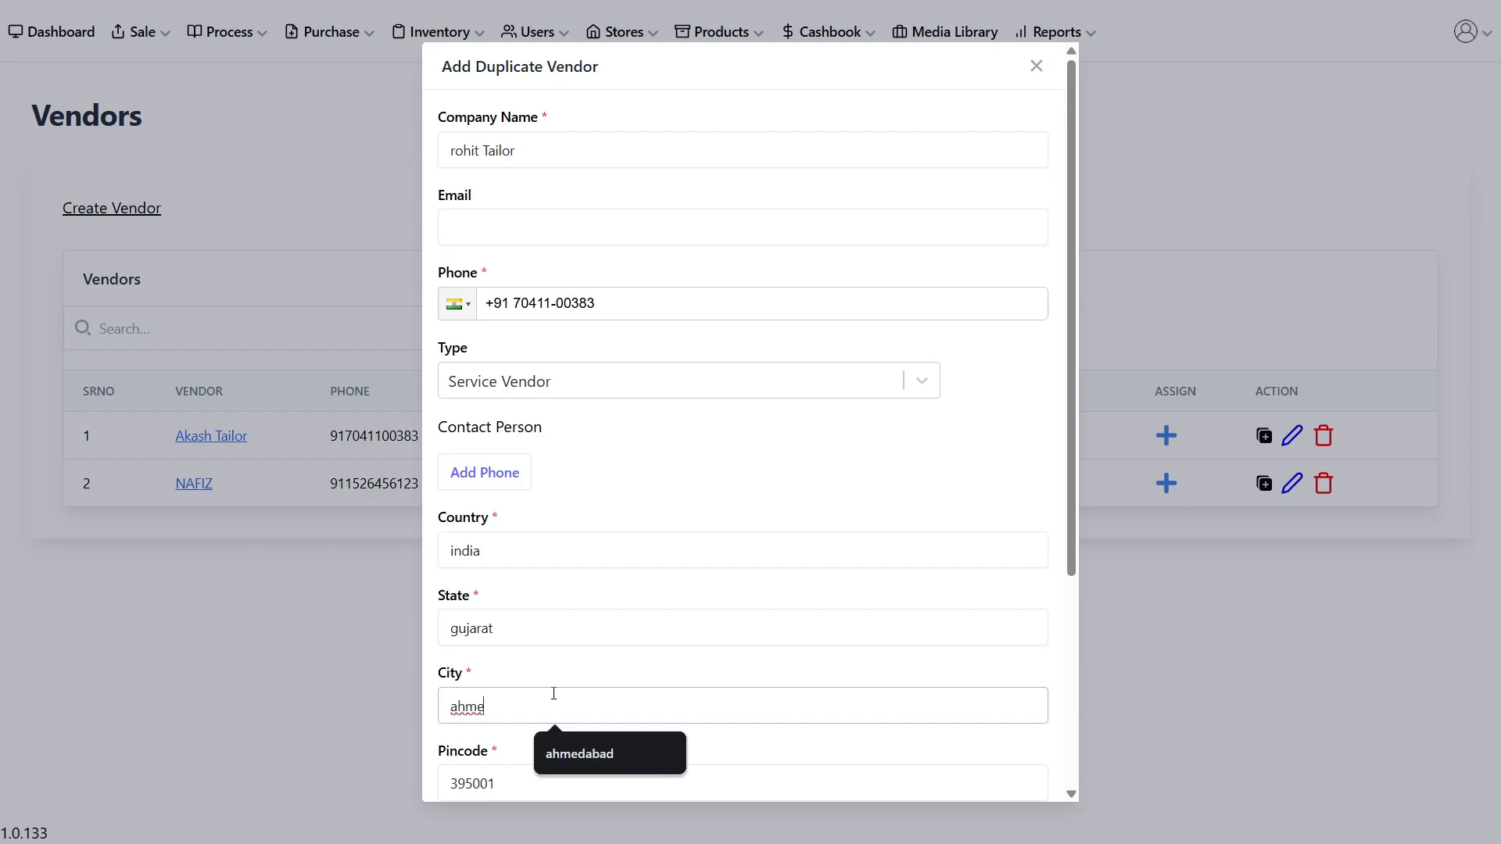
{"action": "type", "text": "dabad"}
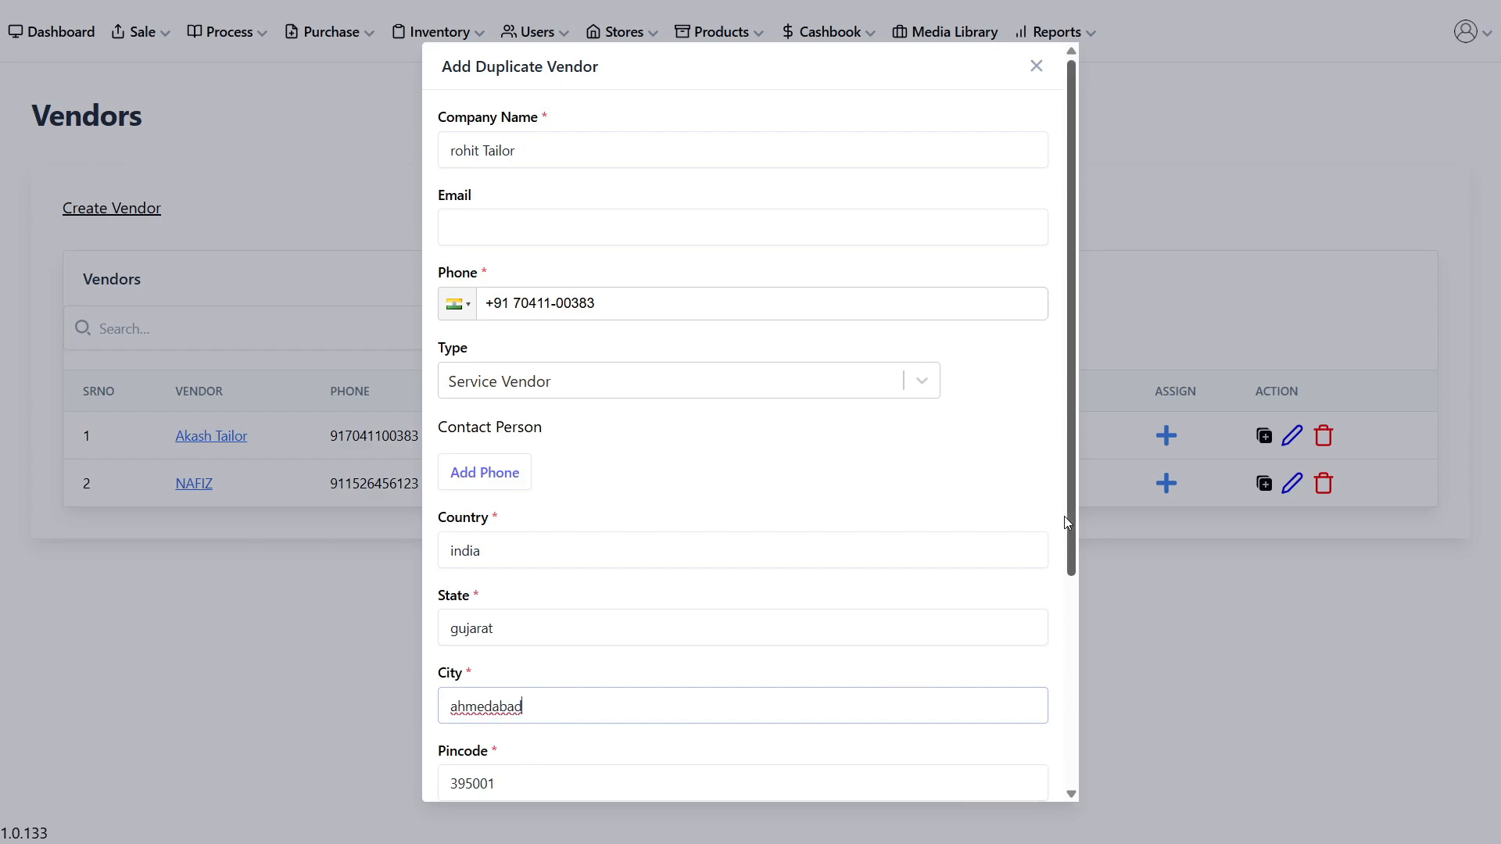
{"action": "left_click_drag", "start_coordinate": [1066, 508], "coordinate": [1081, 714]}
{"action": "left_click", "coordinate": [472, 769]}
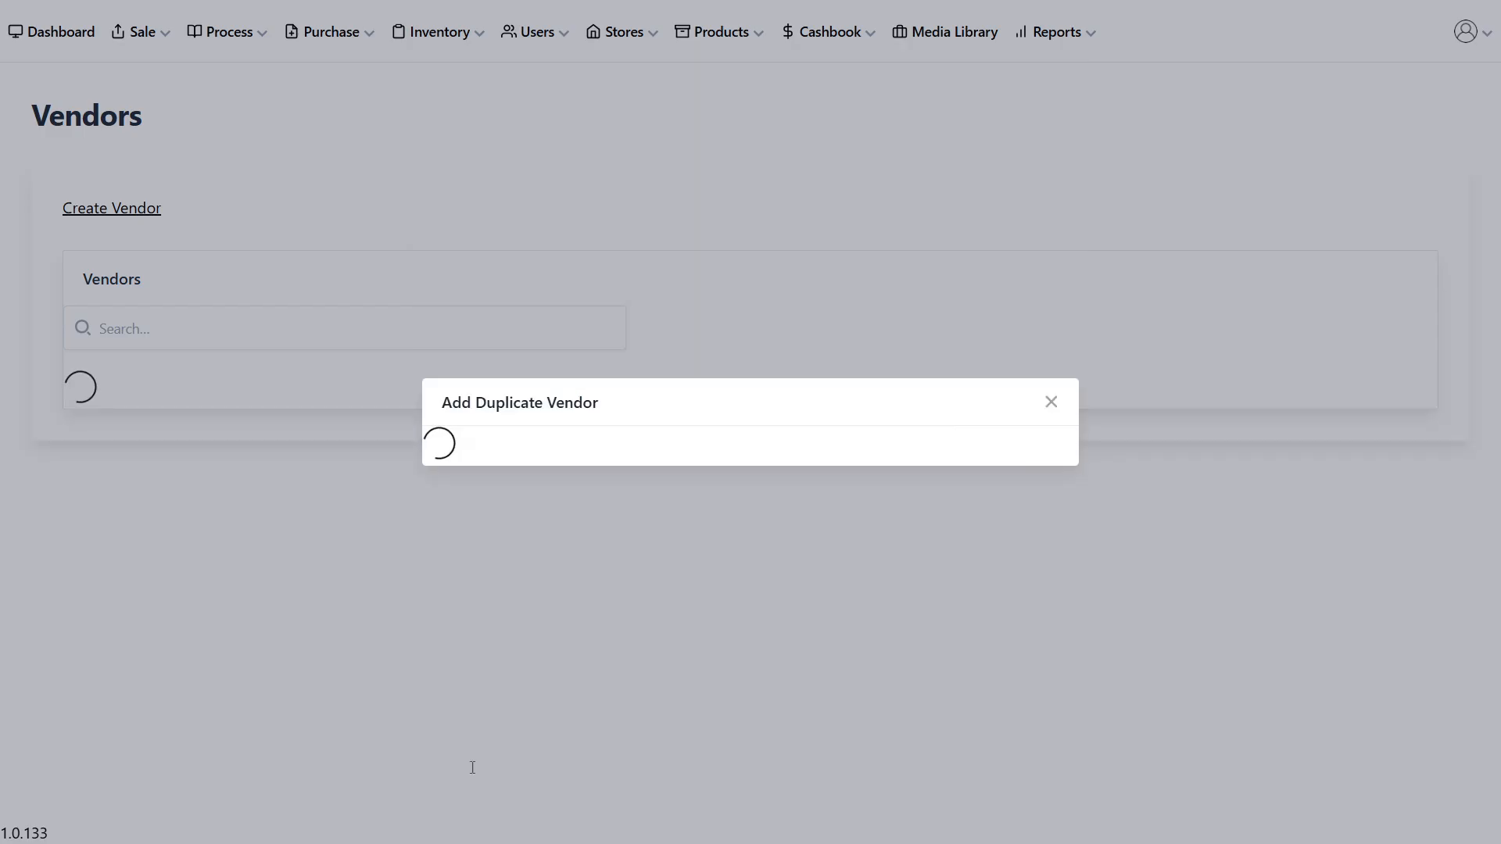